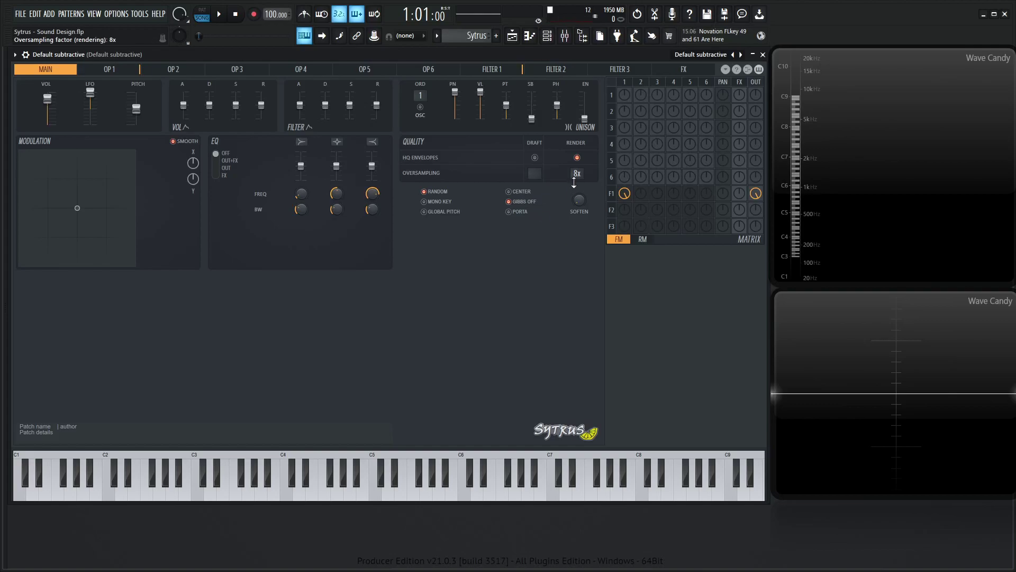
Set the draft oversampling to 4x and load the Default subtractive preset.
scroll(540, 173, "up", 1)
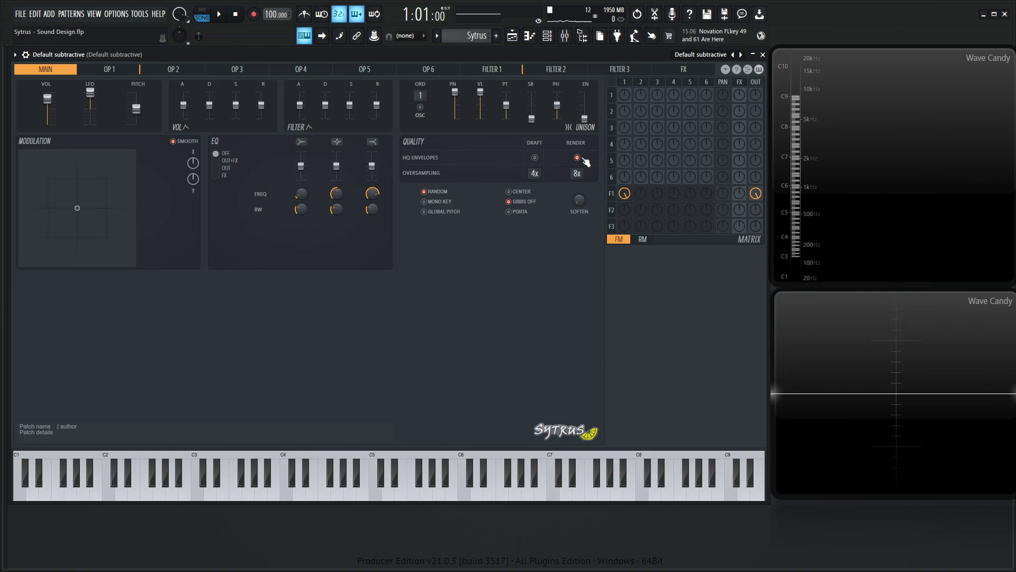
left_click(696, 56)
left_click(728, 353)
scroll(534, 171, "down", 2)
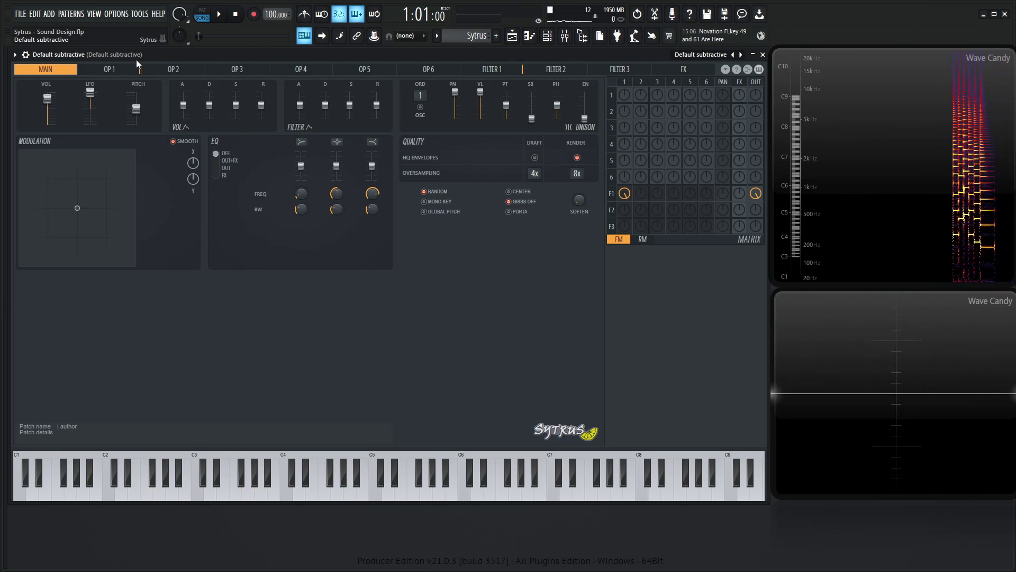
Set operator 1's waveform to Sine and check the cutoff frequency of Filter 1.
left_click(109, 69)
left_click(66, 109)
left_click(112, 134)
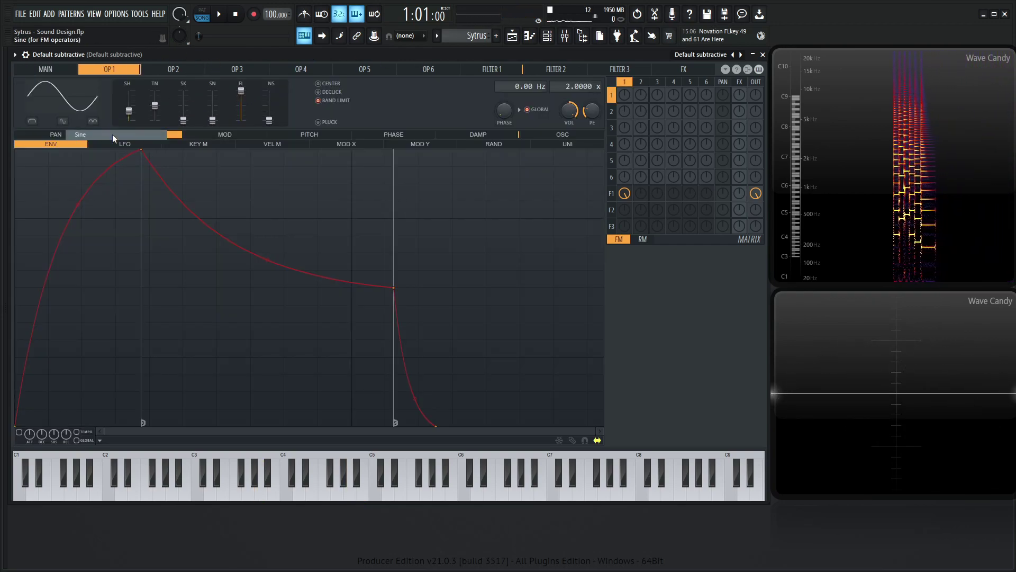
left_click(499, 71)
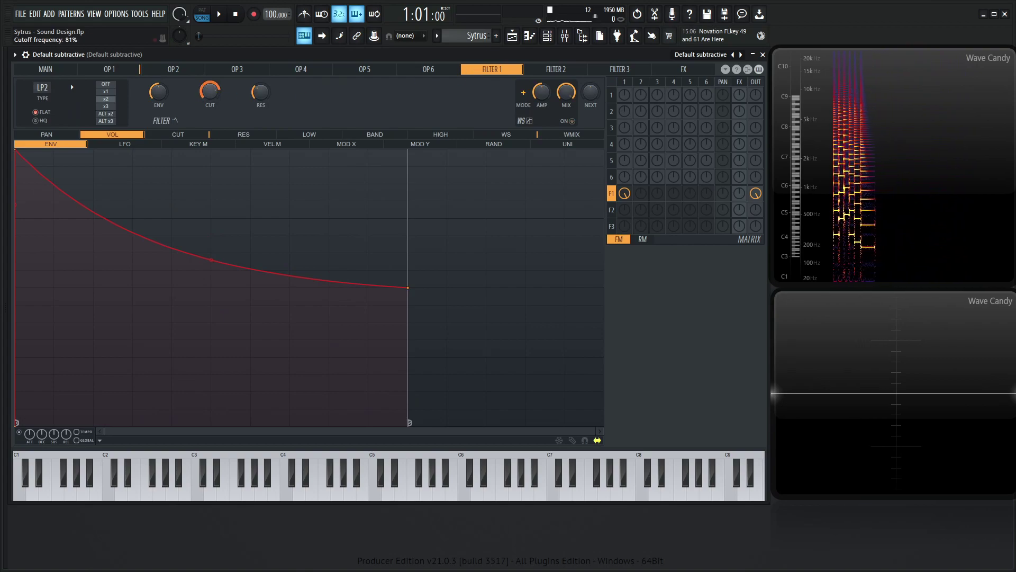
left_click(109, 69)
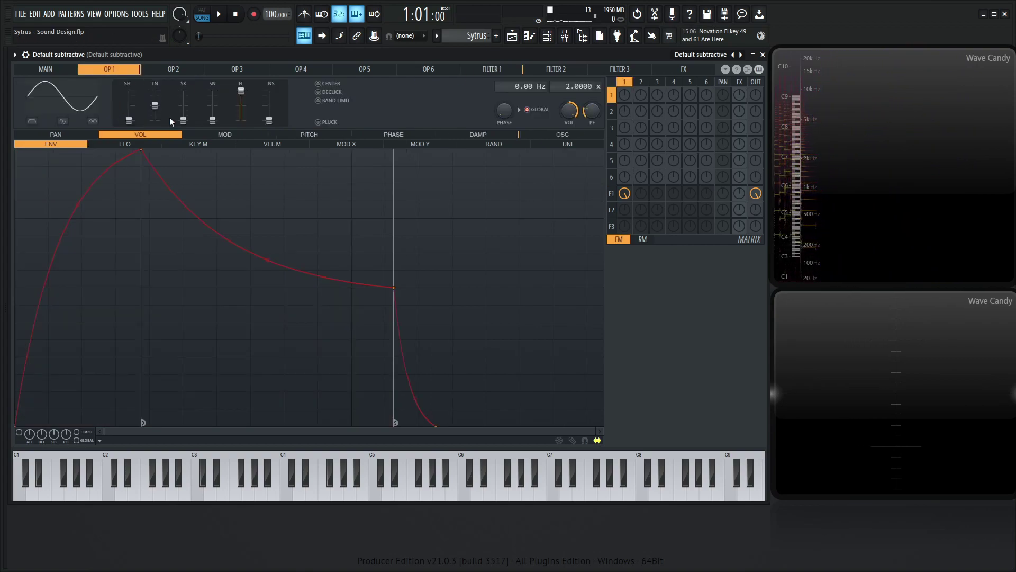
Give operator 2 a bandlimited triangle waveform and open its harmonic editor.
left_click(187, 72)
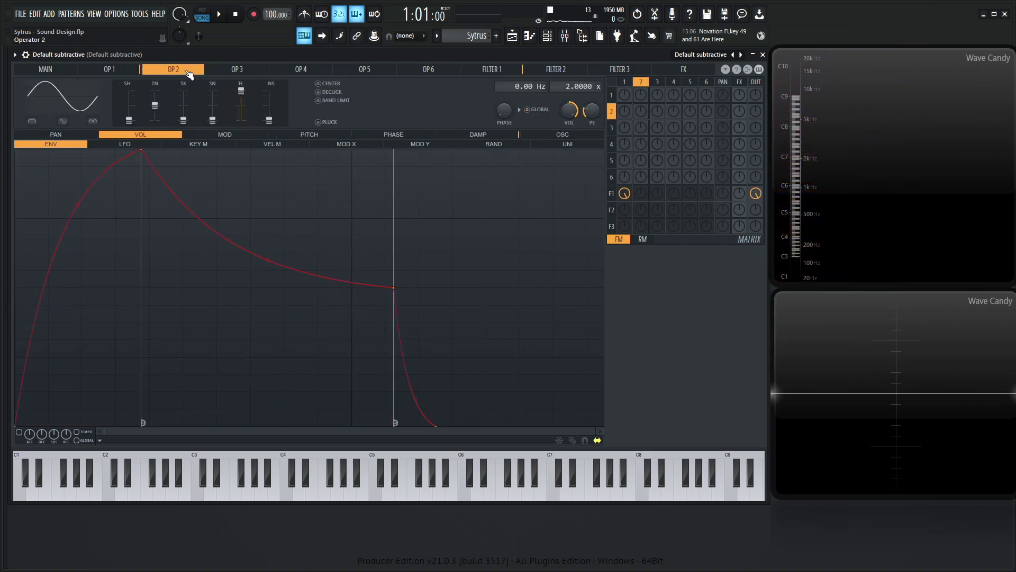
right_click(70, 98)
left_click(100, 119)
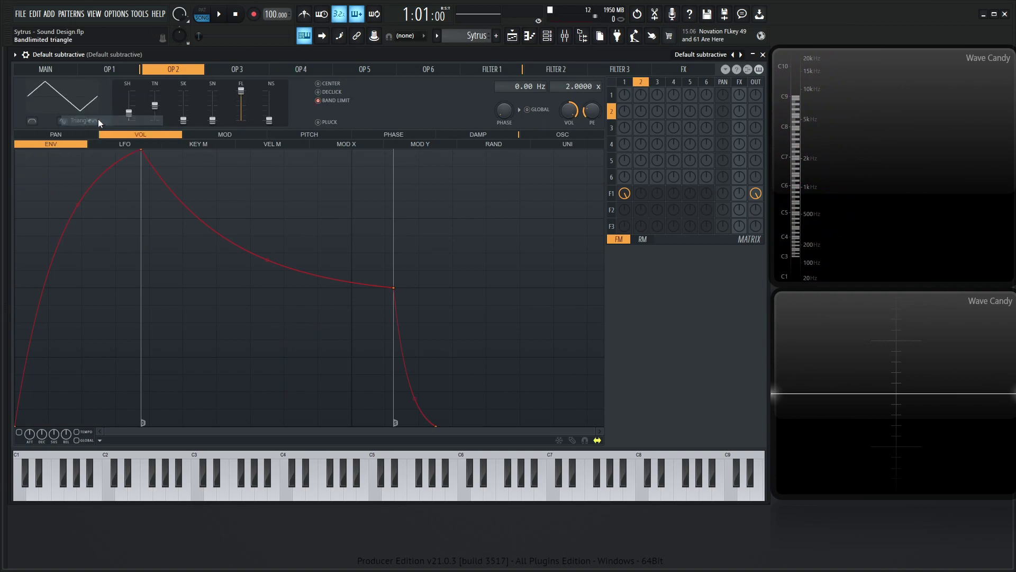
right_click(75, 101)
left_click(110, 151)
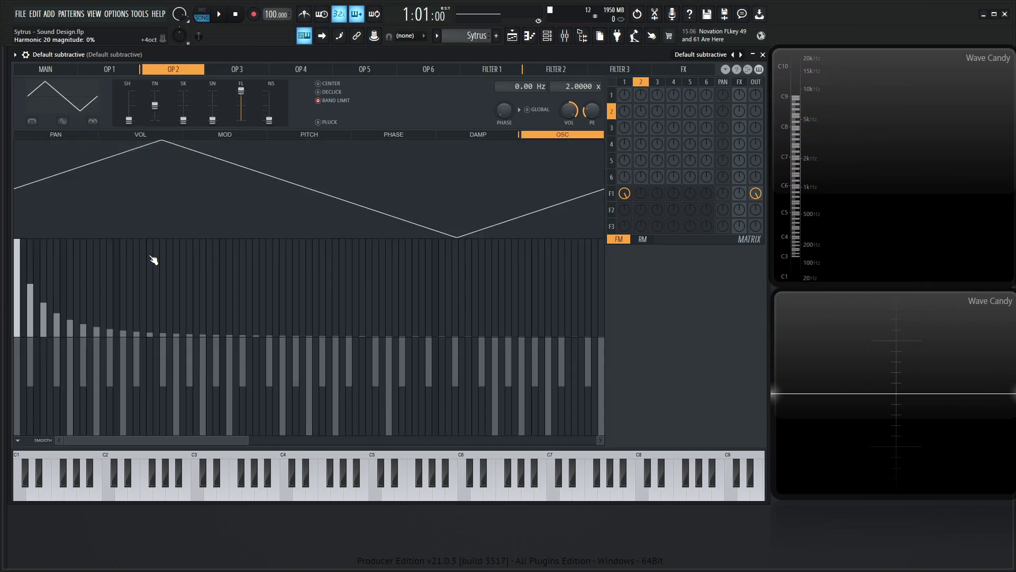
Raise operator 2's FM modulation of operator 1 in the matrix and audition the sound with a few notes.
left_click_drag(645, 102, 645, 98)
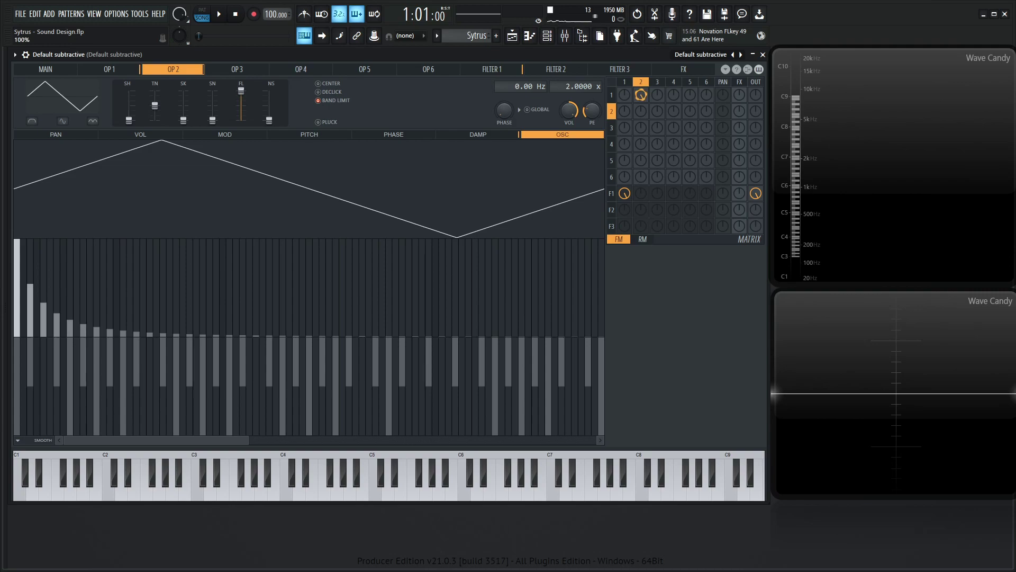
key("2")
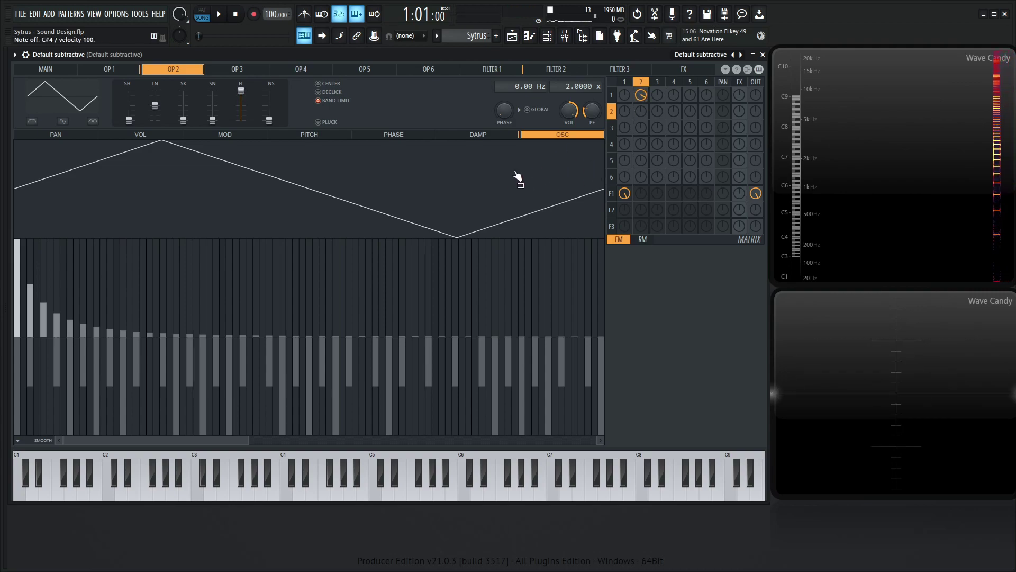
key("n")
key("n")
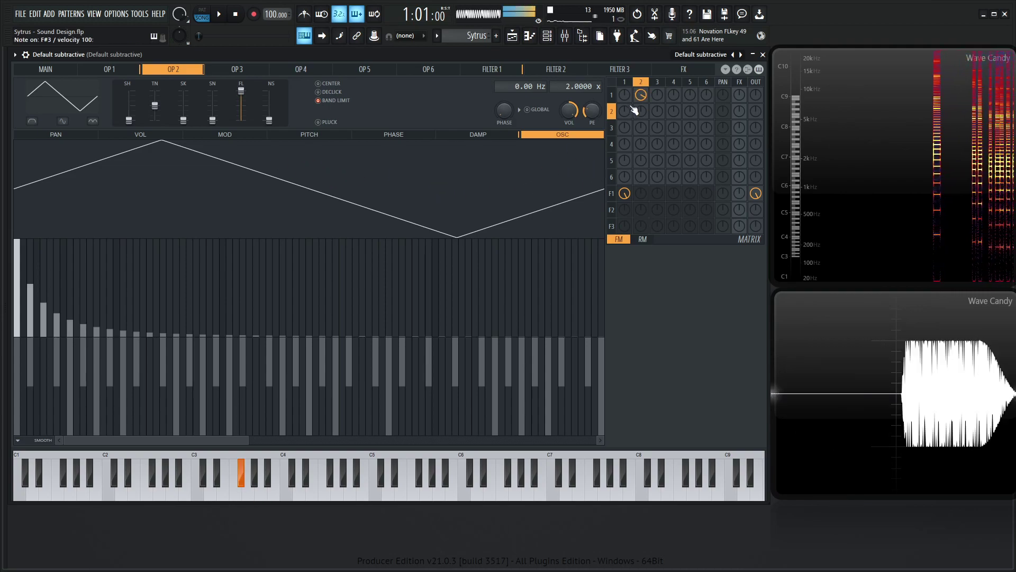
Lower the main volume and add strong 16th and 32nd harmonics to operator 2's waveform.
left_click(46, 69)
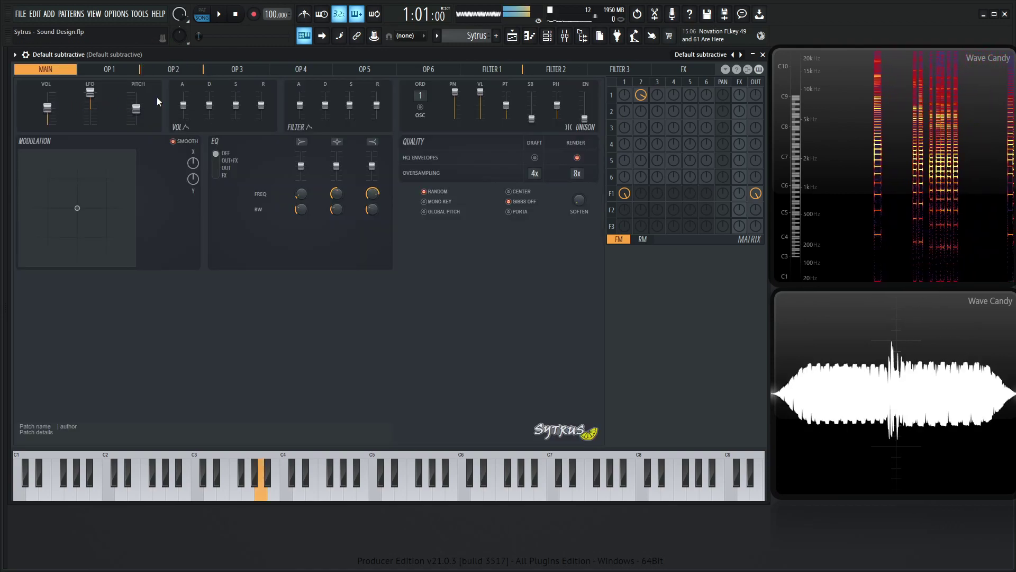
left_click(173, 69)
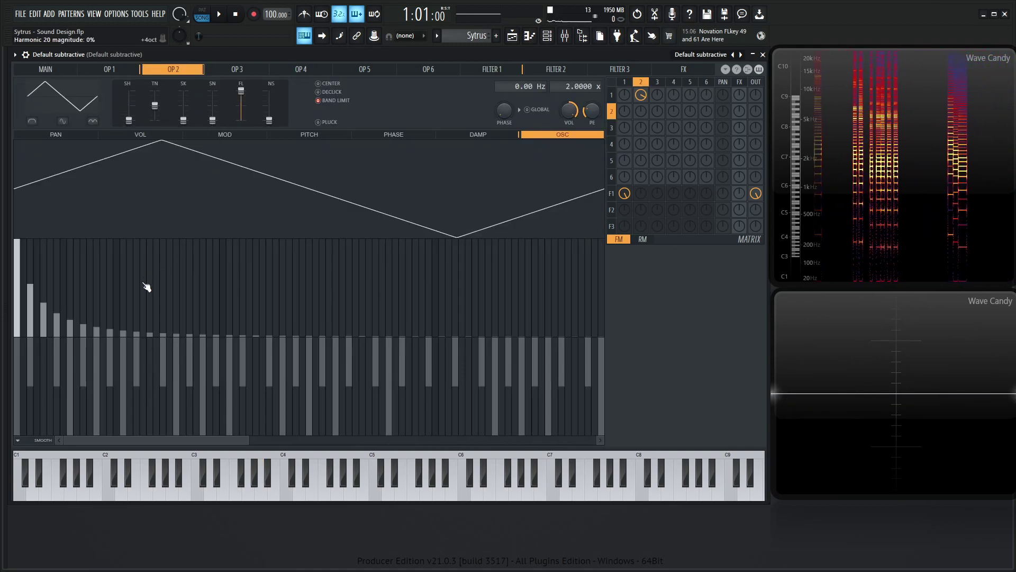
left_click(121, 272)
left_click(223, 271)
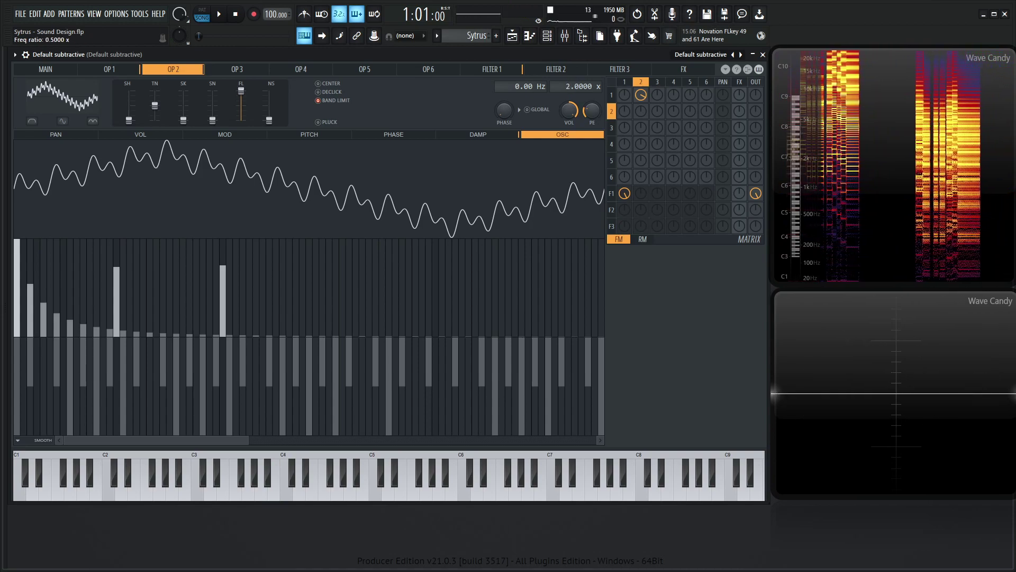
Set operator 2's frequency ratio to 1.0000x and its modulation of operator 1 to 77%.
left_click_drag(563, 87, 563, 96)
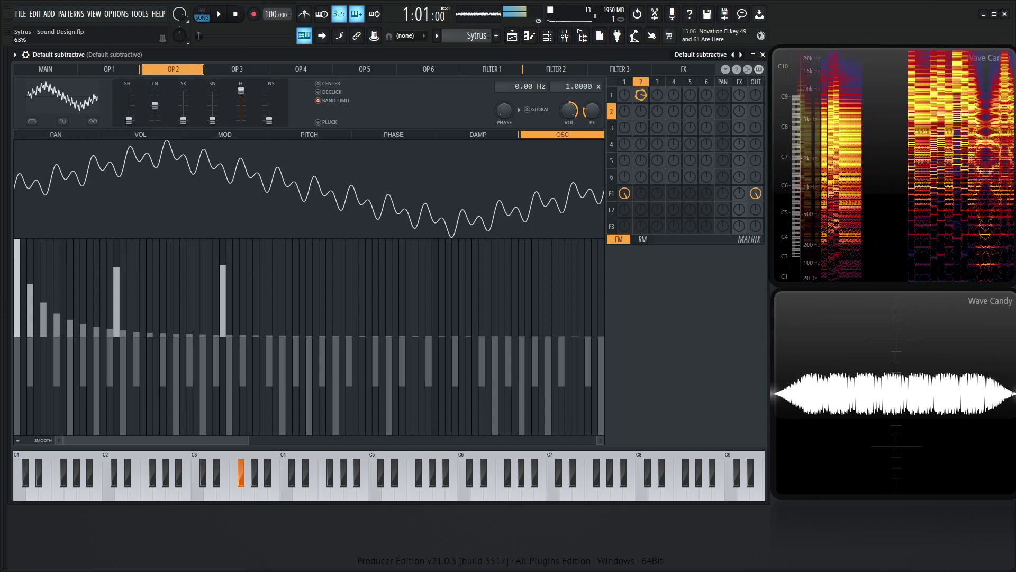
scroll(641, 95, "down", 5)
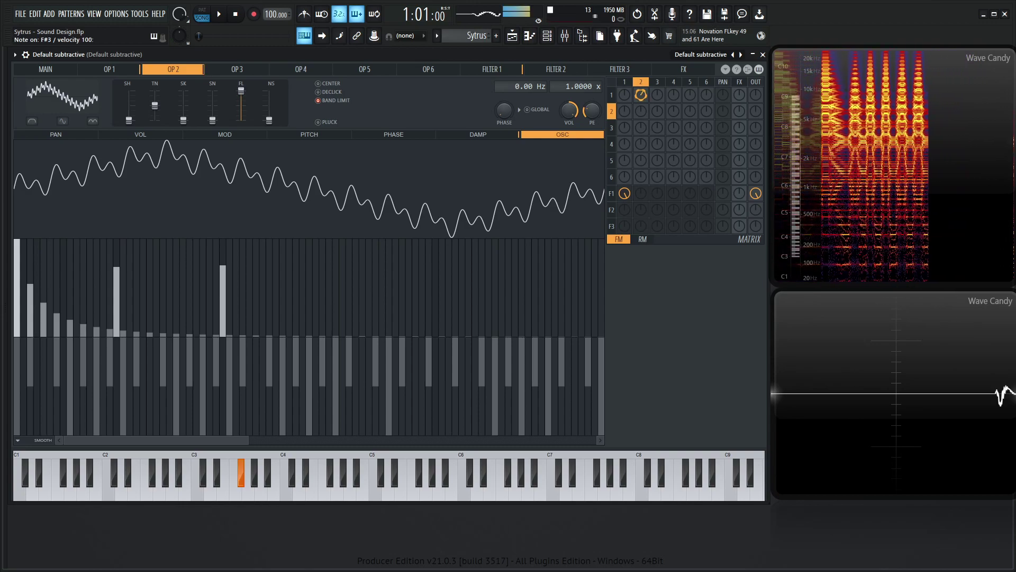
scroll(641, 95, "up", 2)
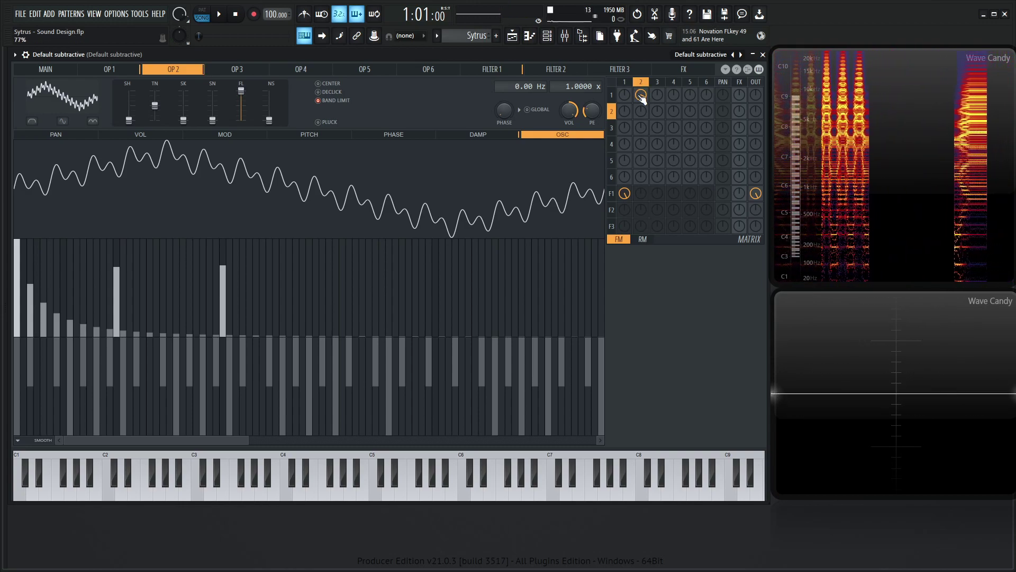
Try a tempo-based LFO on operator 2's volume with a raised level and a faster speed.
left_click(156, 136)
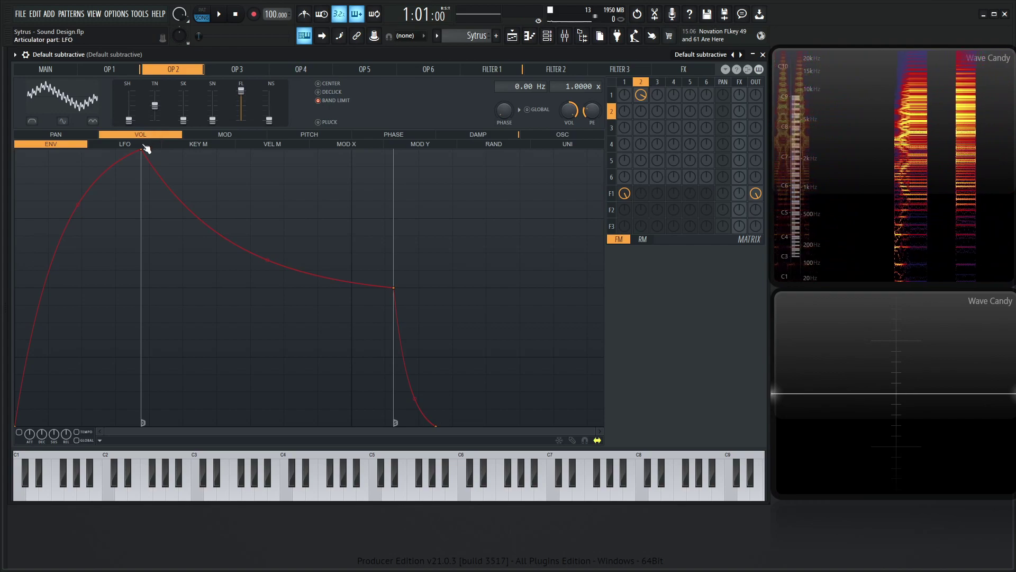
left_click(151, 144)
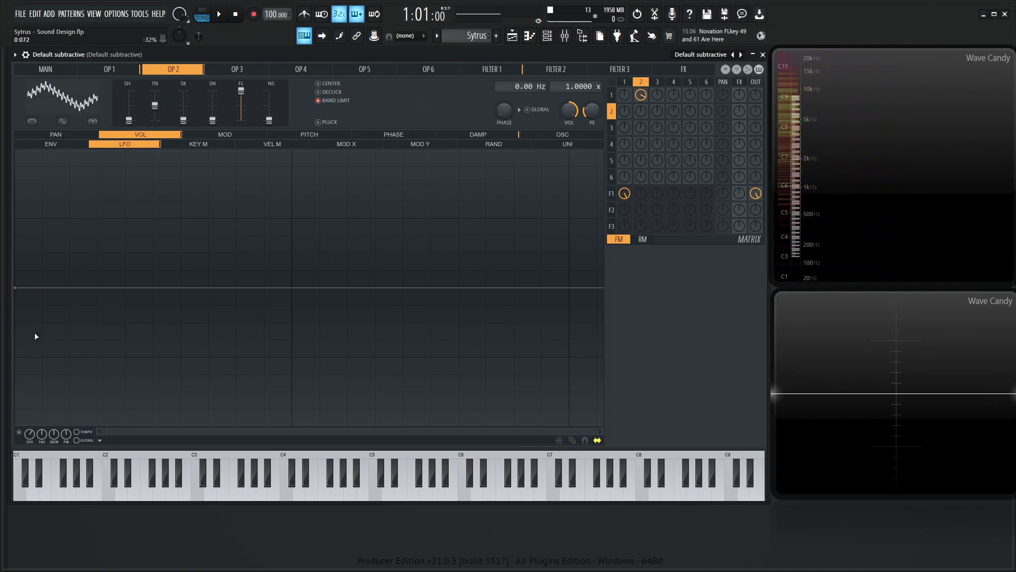
left_click(77, 432)
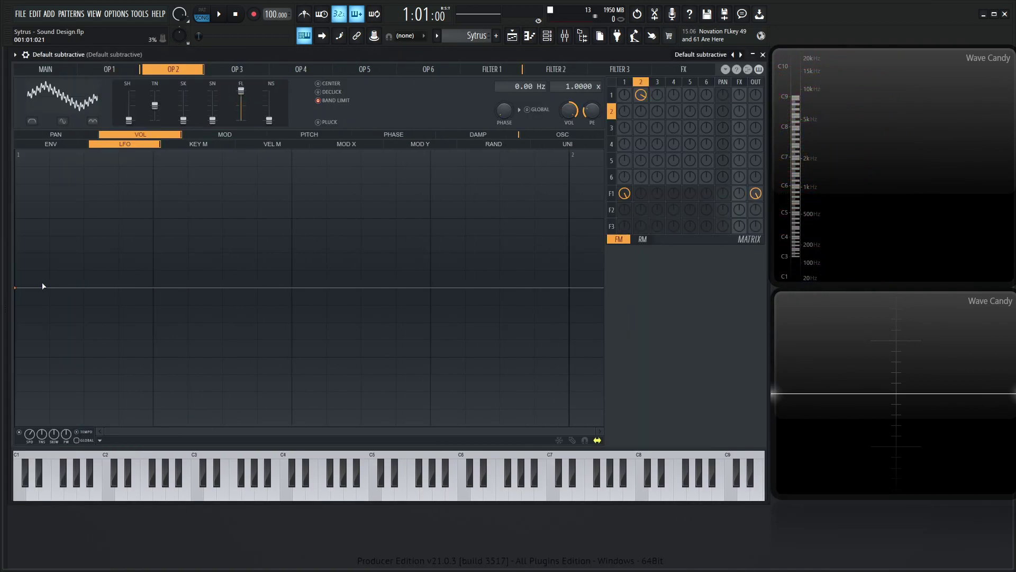
left_click_drag(19, 288, 12, 226)
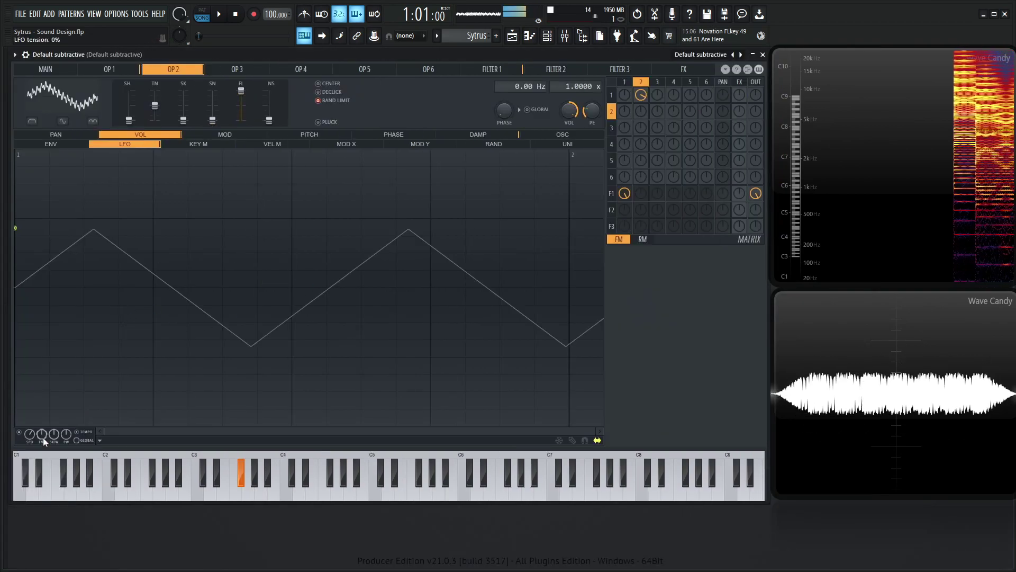
left_click_drag(29, 434, 30, 409)
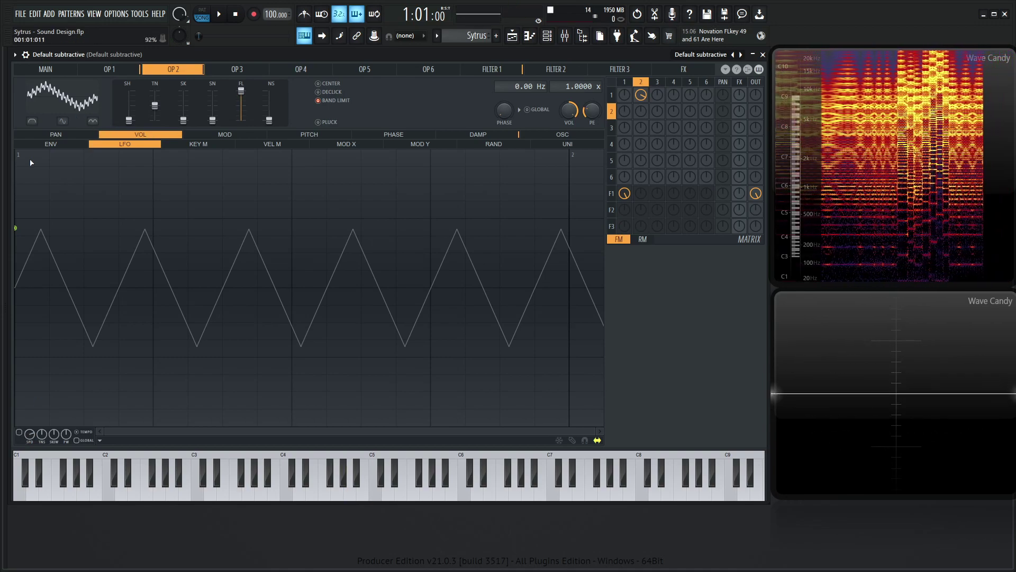
Enable a tempo-based volume envelope on operator 2 and shorten its attack.
left_click(52, 145)
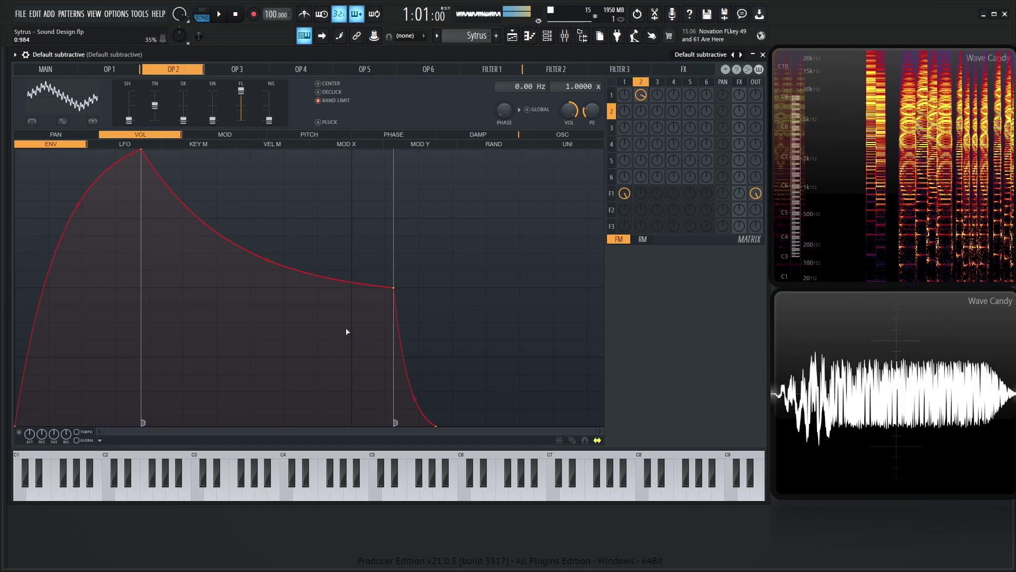
left_click_drag(143, 153, 177, 142)
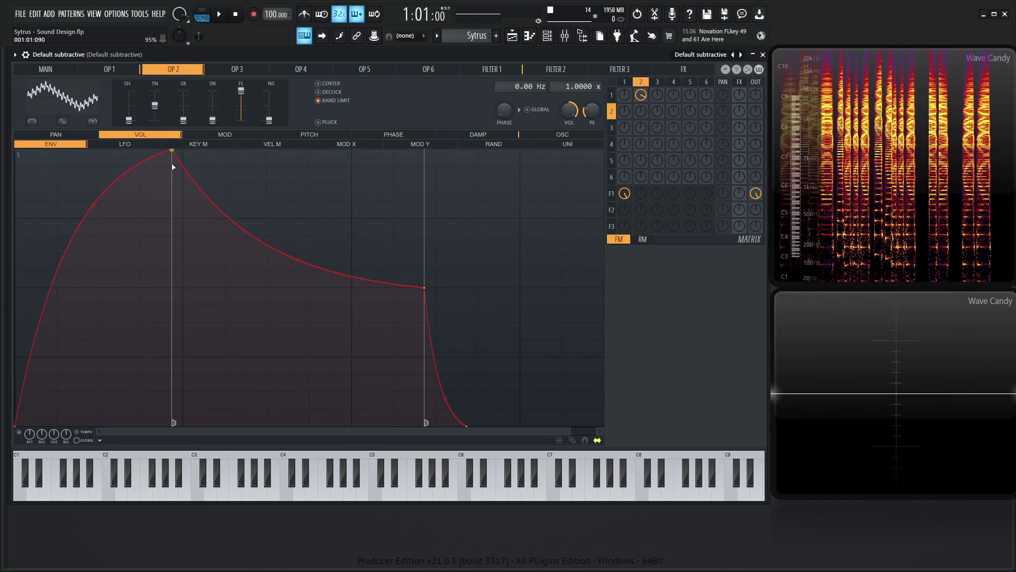
left_click_drag(174, 153, 99, 150)
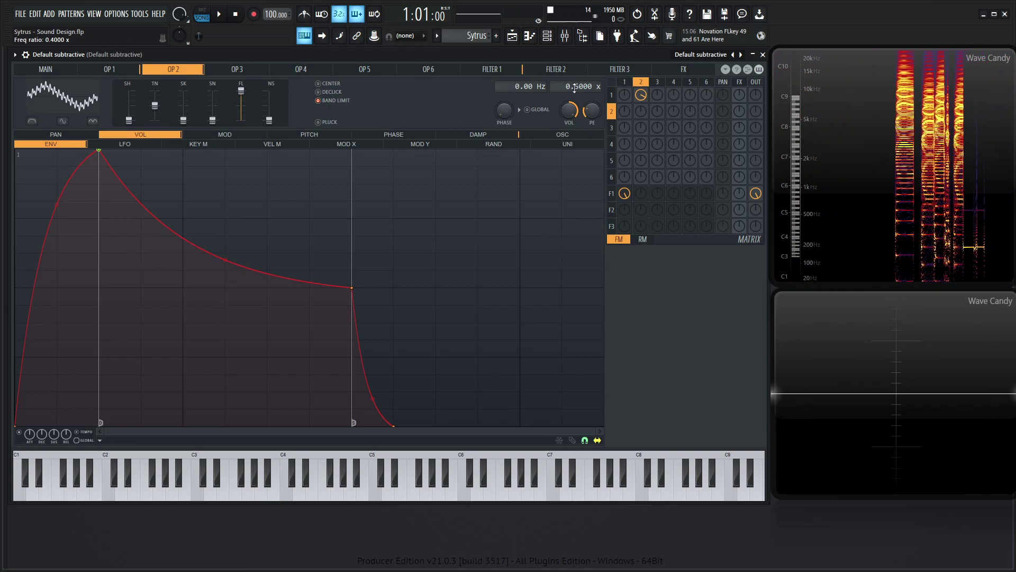
Set operator 2's frequency ratio to 0.5000x and audition the sound with repeated notes.
key("g")
key("g")
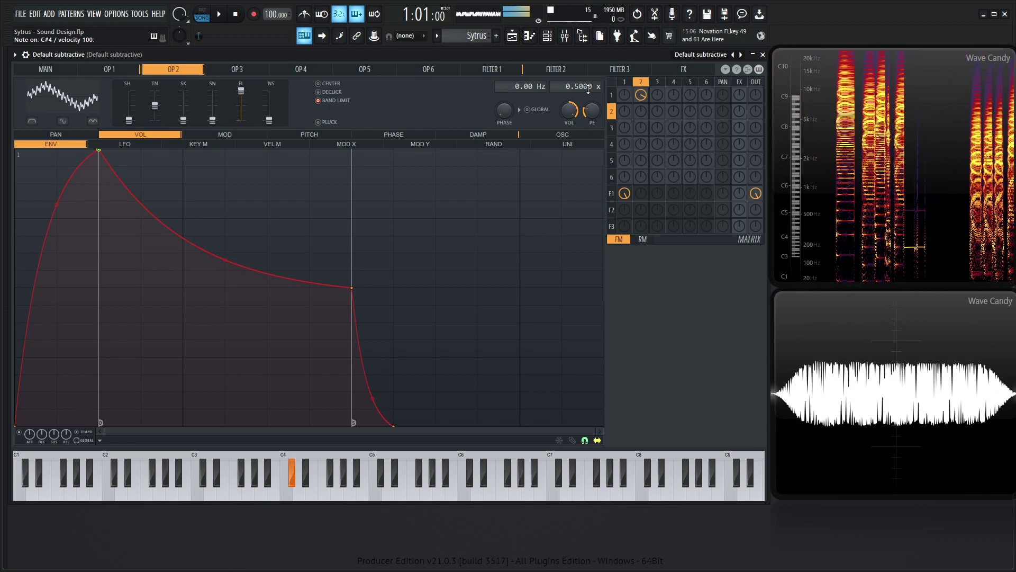
key("g")
key("g")
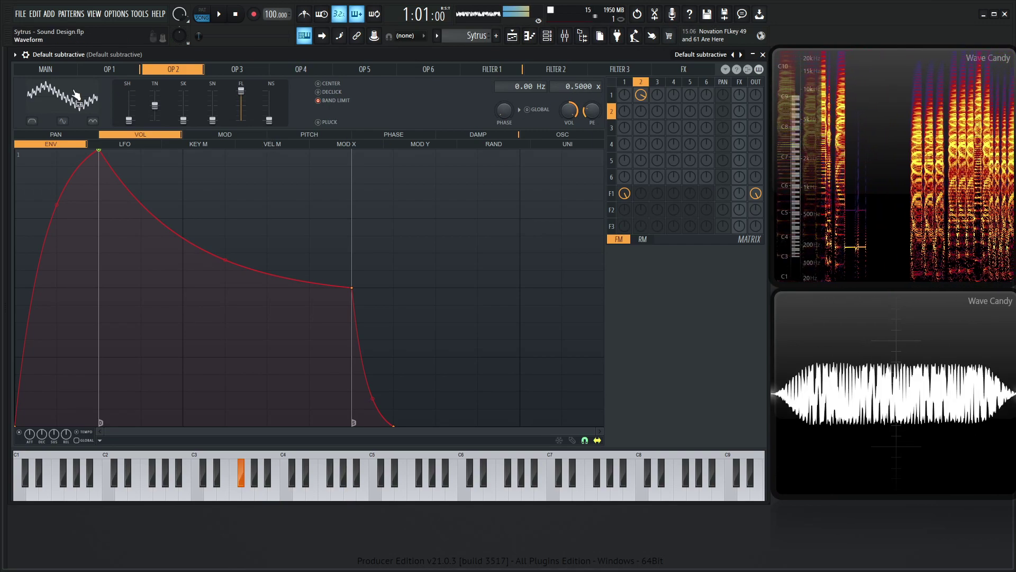
Raise harmonic 55 to about 72% and harmonic 43 to about 88% in operator 2's oscillator while playing notes.
right_click(70, 101)
left_click(133, 151)
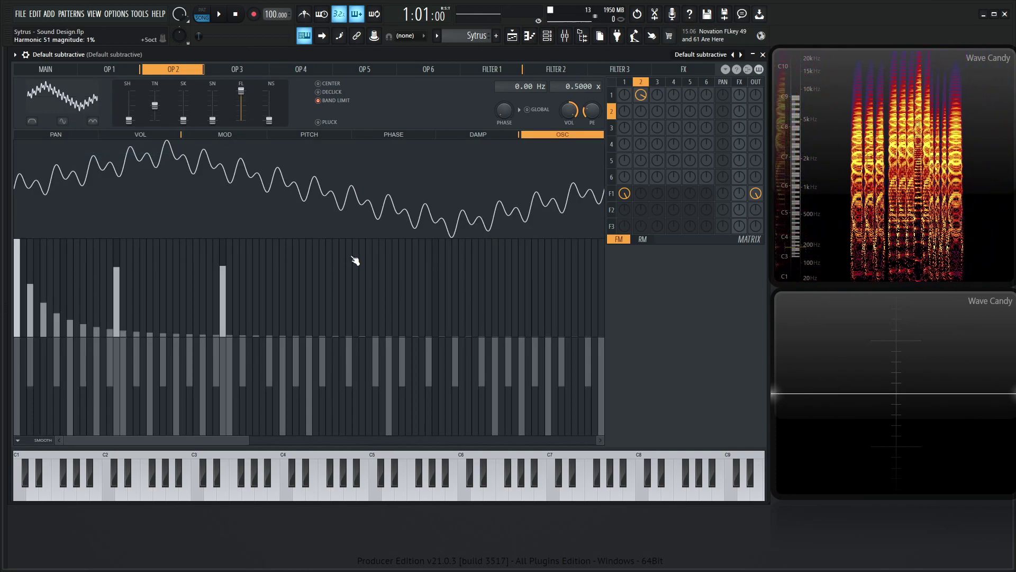
key("g")
key("g")
key("g")
key("g")
mouse_move(377, 290)
left_mouse_down()
mouse_move(378, 241)
mouse_move(376, 271)
left_mouse_up()
key("g")
key("g")
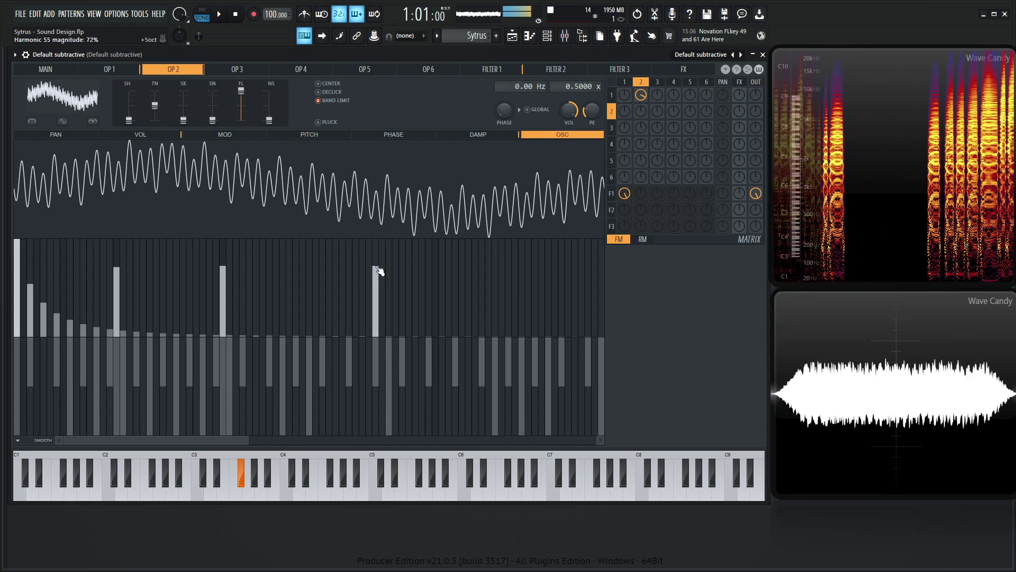
left_click_drag(300, 277, 301, 256)
key("g")
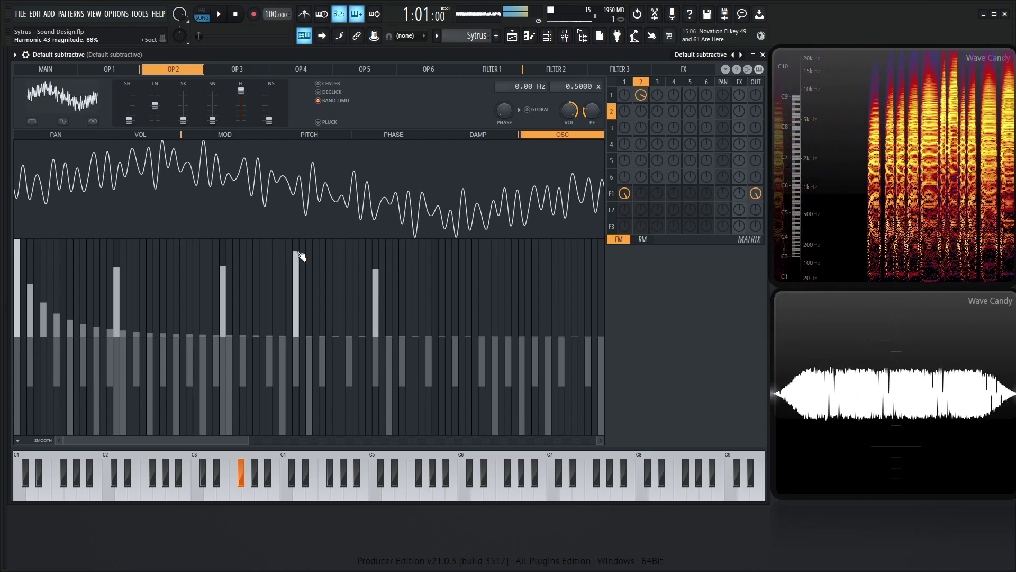
key("g")
Add slight harmonics around 74 and 75 and raise harmonics 86 and 87 to about 70% on operator 2.
left_click_drag(440, 271, 445, 340)
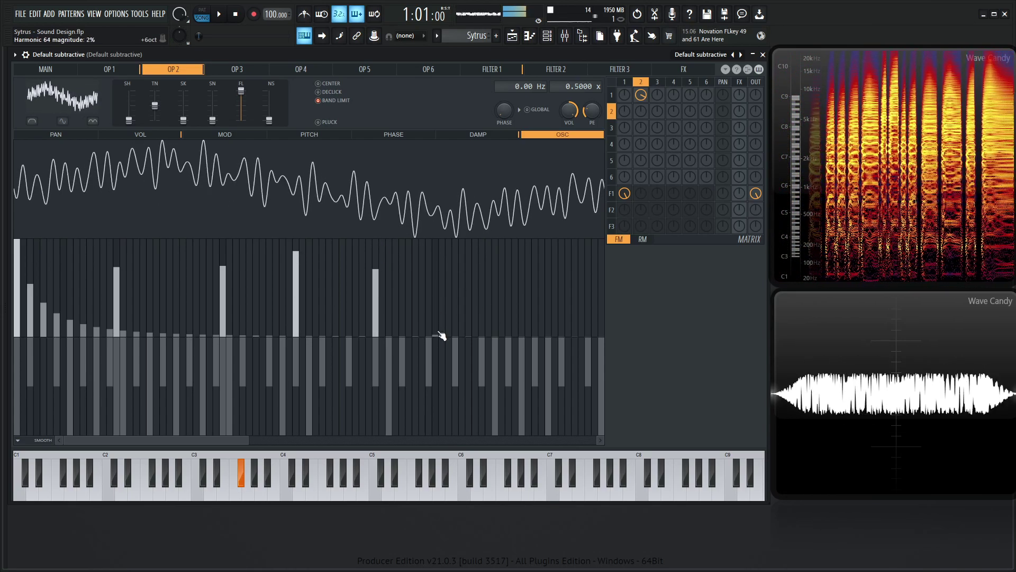
mouse_move(505, 286)
left_mouse_down()
mouse_move(501, 251)
mouse_move(513, 260)
mouse_move(504, 256)
mouse_move(507, 294)
mouse_move(518, 291)
mouse_move(508, 320)
left_mouse_up()
key("g")
key("g")
left_click_drag(593, 286, 580, 267)
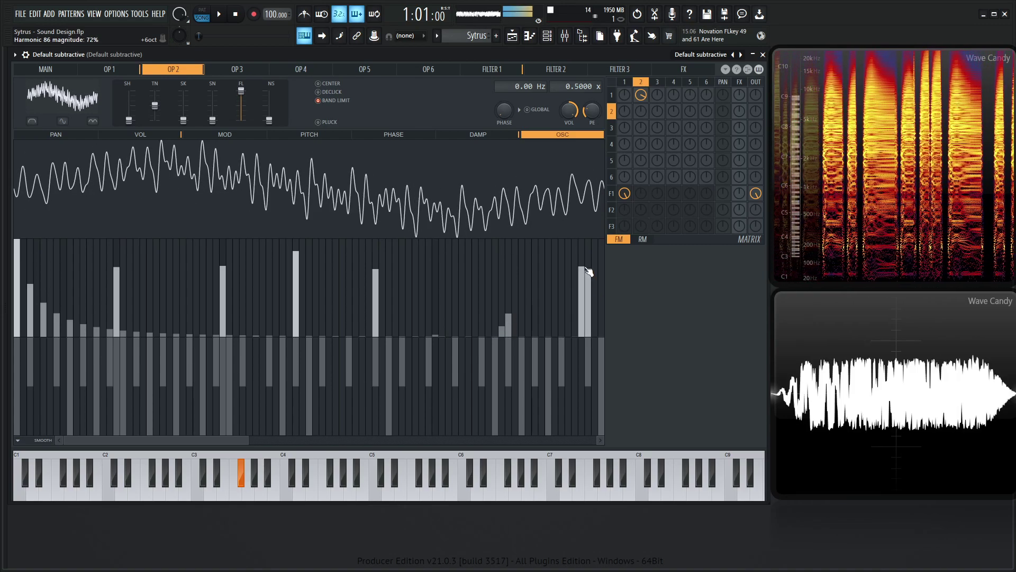
key("g")
Adjust operator 2's lowest harmonics, adding moderate levels around harmonics 3 and 4, while auditioning notes.
left_click_drag(84, 268, 83, 331)
key("g")
key("g")
key("g")
key("g")
mouse_move(33, 304)
left_mouse_down()
mouse_move(31, 331)
mouse_move(37, 307)
left_mouse_up()
Reshape operator 2's harmonics 31 to 33, raising harmonic 33 to 96%, and audition the sound with repeated notes.
mouse_move(225, 272)
left_mouse_down()
mouse_move(226, 359)
mouse_move(232, 244)
left_mouse_up()
key("g")
key("g")
key("g")
key("g")
key("g")
key("g")
key("g")
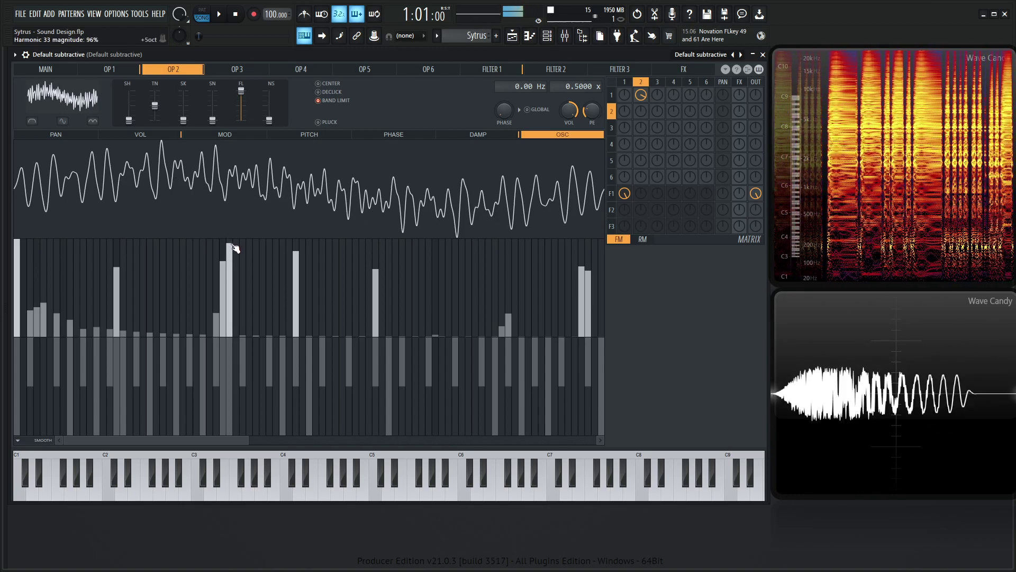
key("g")
key("g")
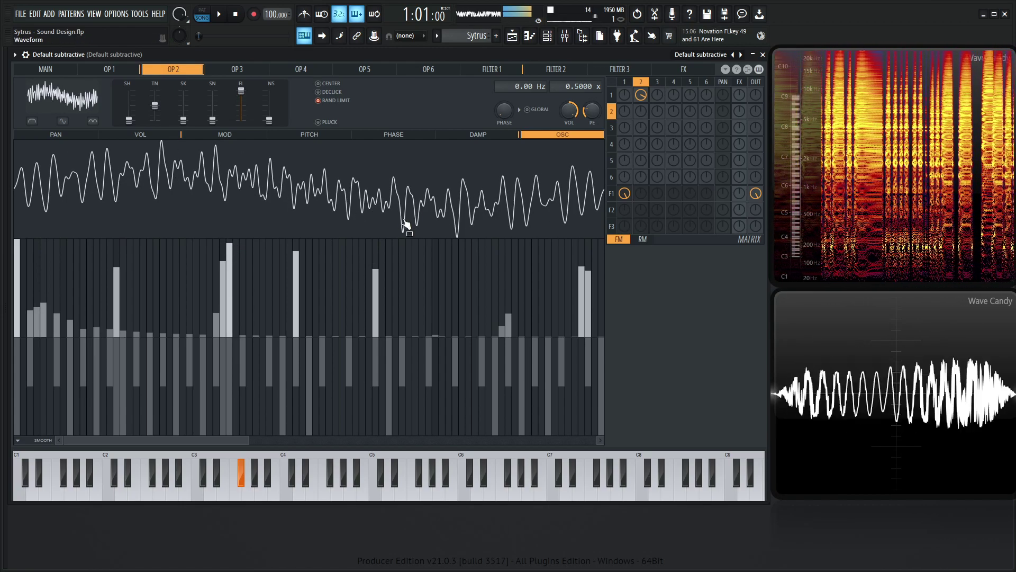
key("2")
key("n")
key("g")
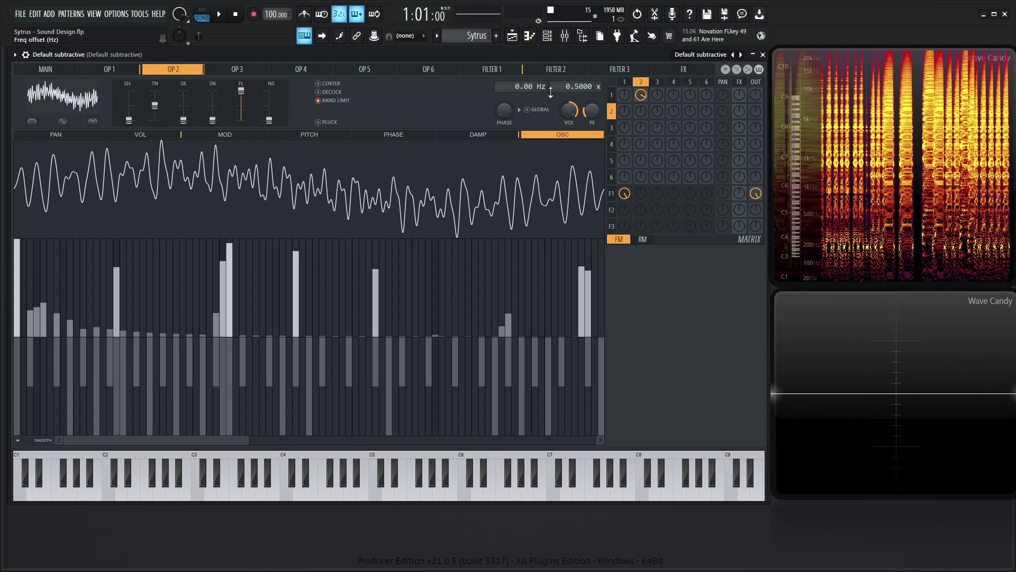
Turn on Filter 1's waveshaper and audition its effect on the sound with a few notes.
left_click(506, 70)
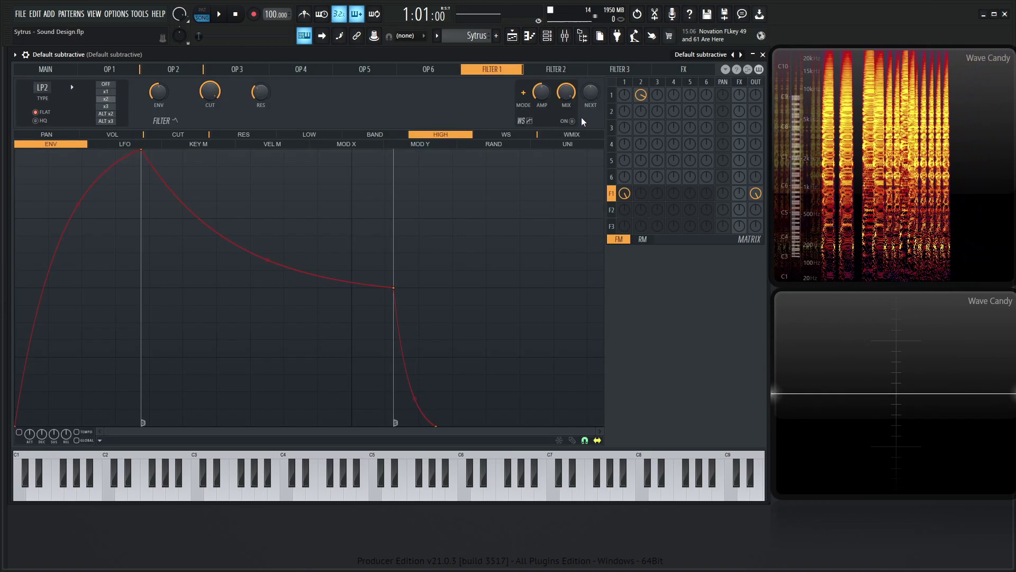
key("g")
left_click(506, 134)
key("g")
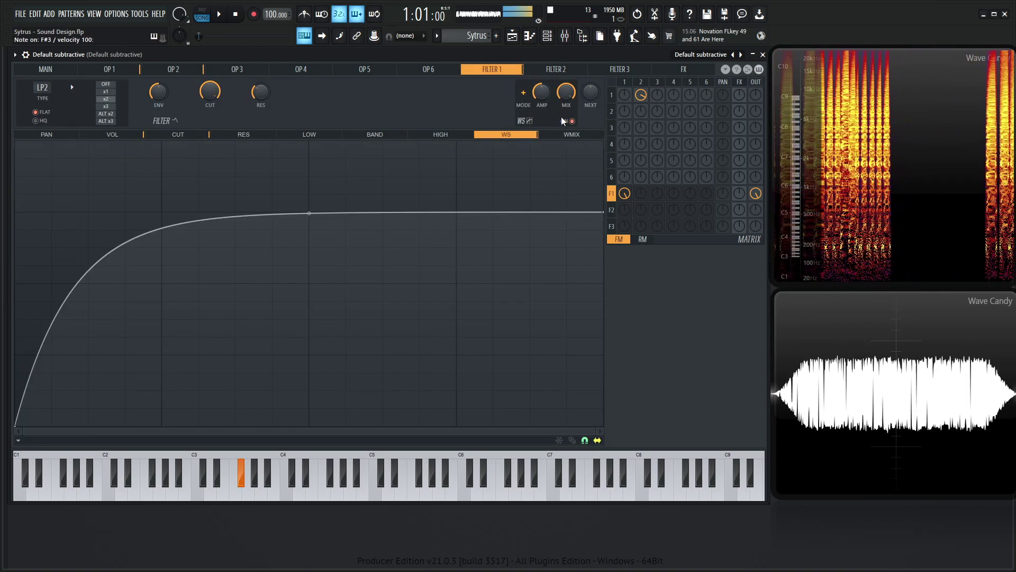
key("2")
key("n")
key("g")
Lower Filter 1's cutoff slightly, set its slope to x1, and audition the result.
left_click_drag(211, 92, 210, 144)
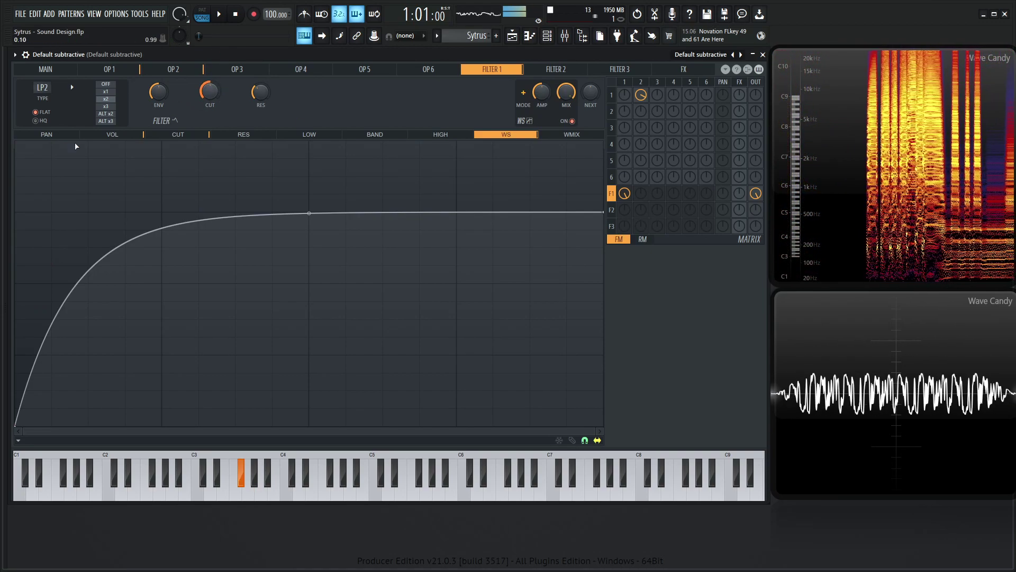
left_click(107, 92)
key("2")
key("n")
key("g")
Turn off Filter 1's FLAT option and adjust its resonance while playing notes.
left_click(35, 112)
key("2")
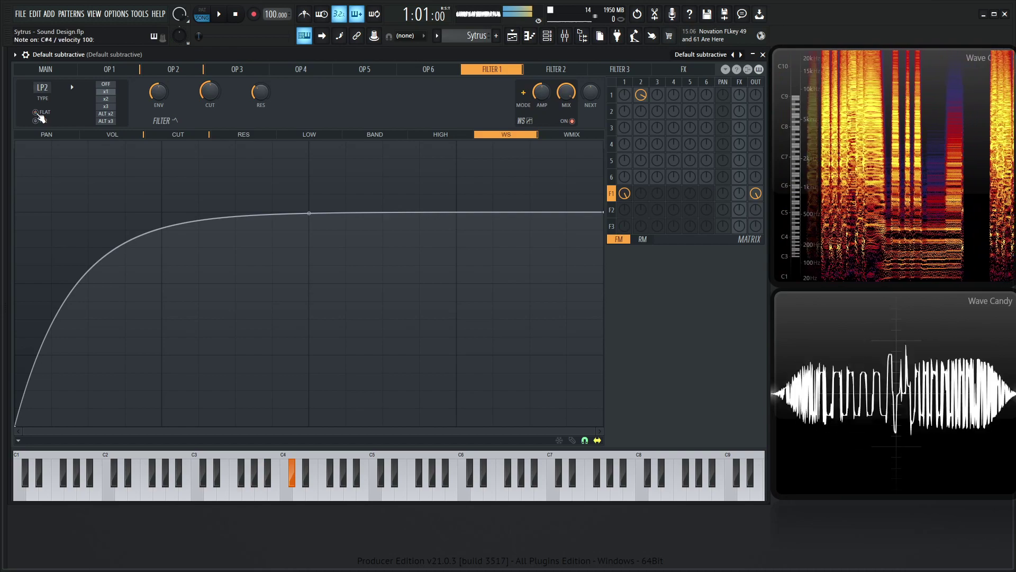
key("g")
key("m")
key("2")
left_click_drag(260, 98, 259, 87)
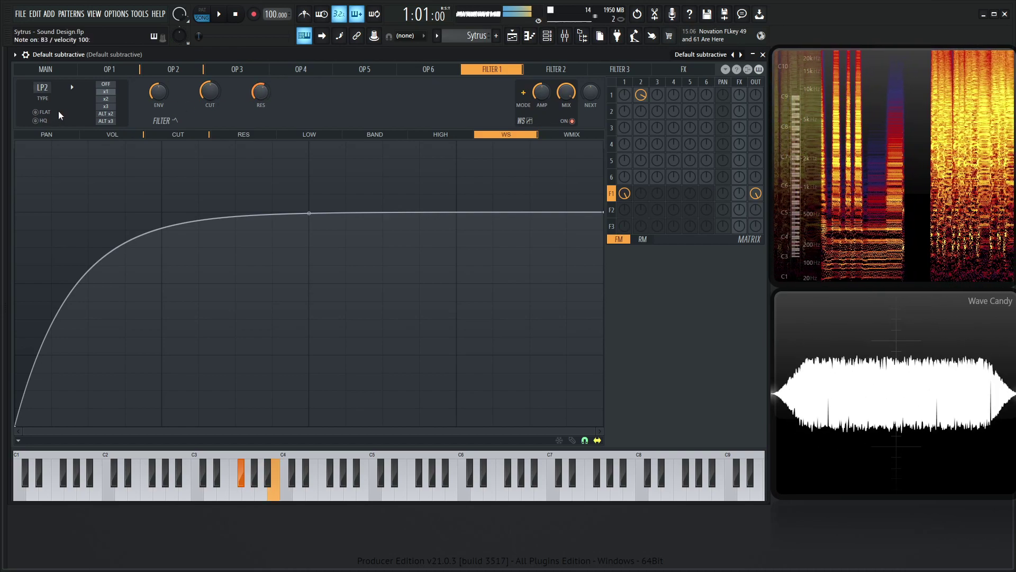
key("g")
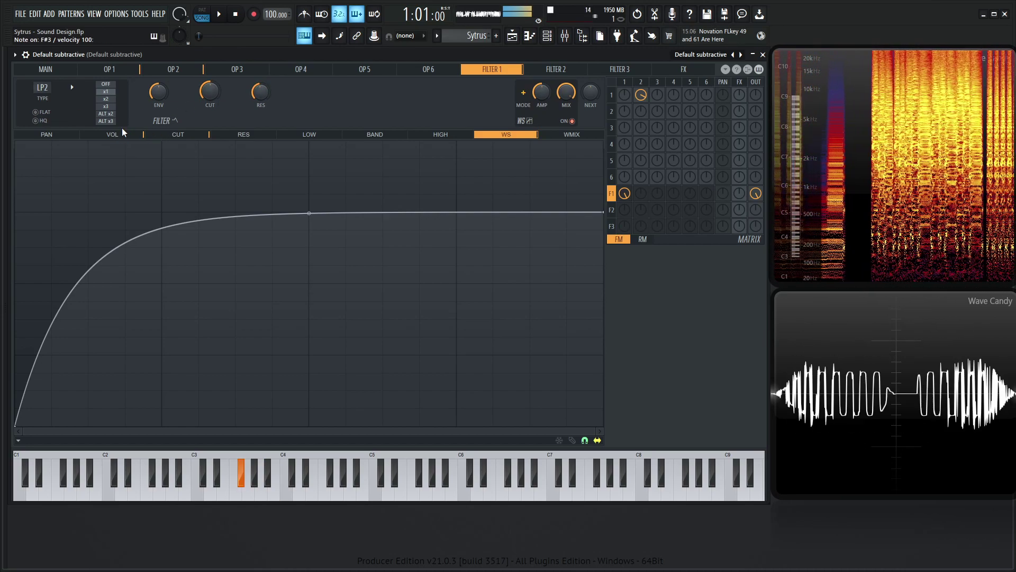
Shorten the decay of Filter 1's cutoff envelope to about half its length and audition it with repeated notes.
left_click(178, 135)
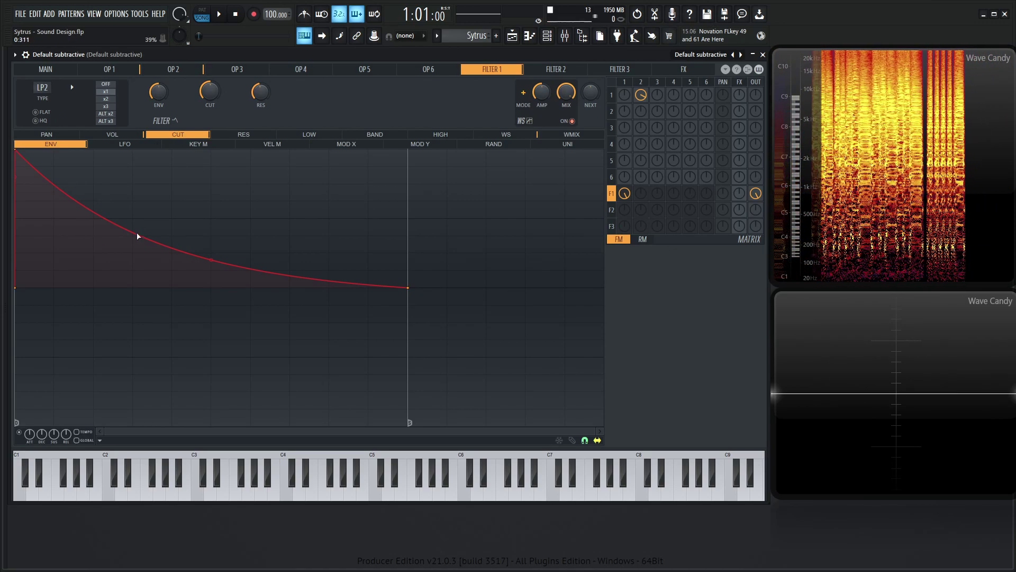
key("g")
key("g")
key("g")
key("g")
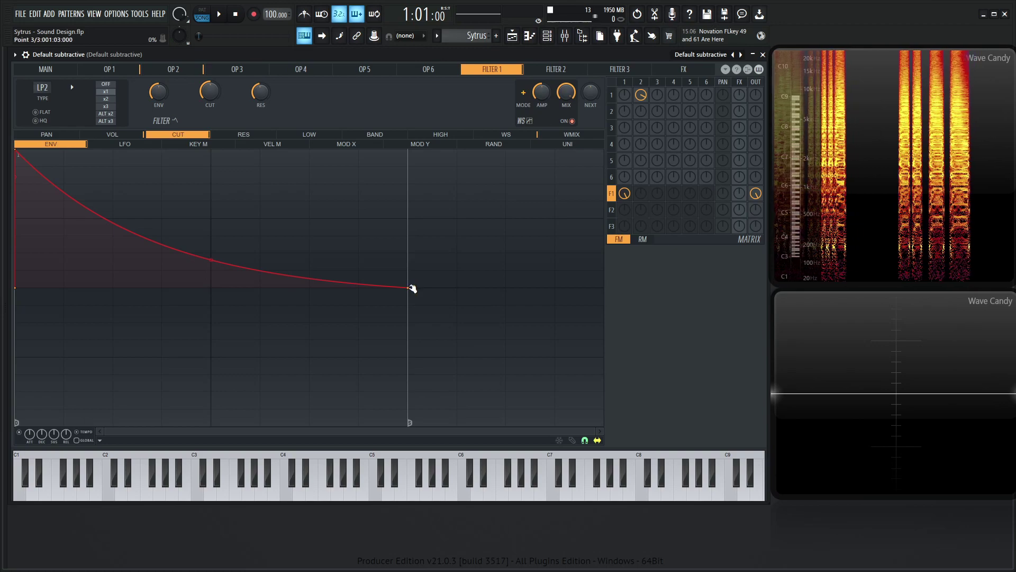
left_click_drag(408, 288, 209, 287)
key("2")
key("g")
key("u")
key("2")
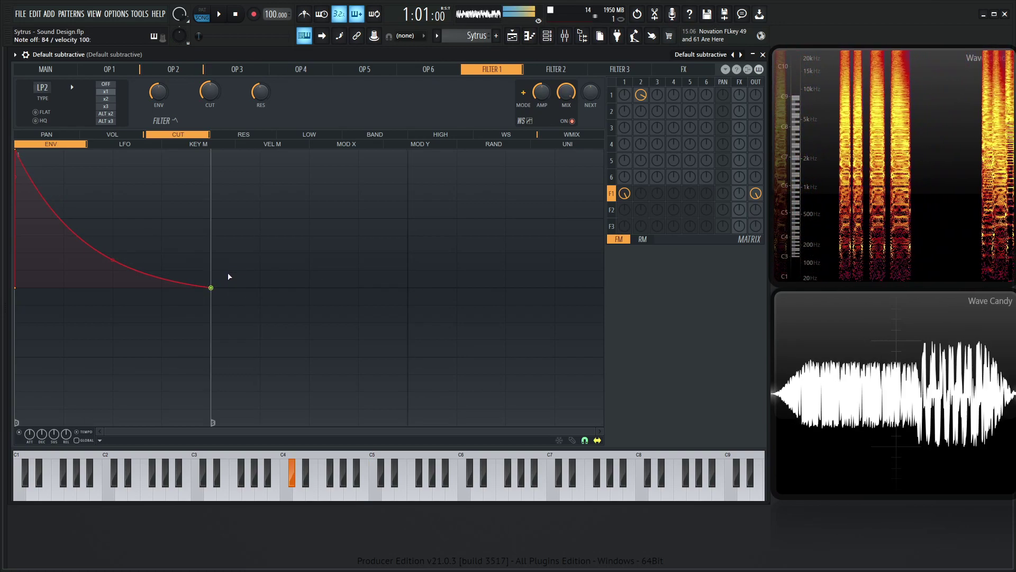
key("g")
key("m")
key("l")
key("g")
key("m")
key("l")
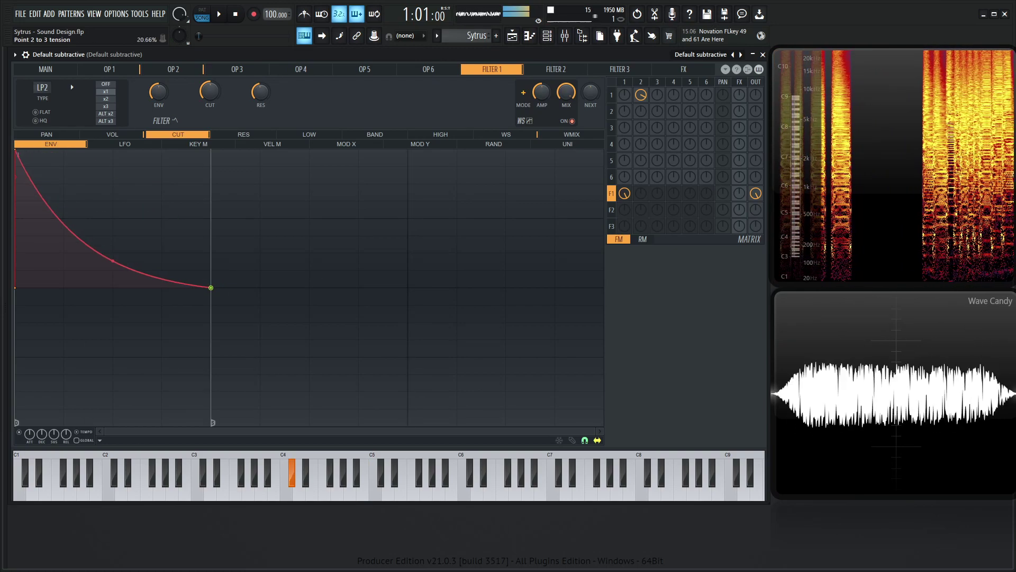
Fine-tune Filter 1's cutoff while playing repeated notes to judge the envelope sweep.
key("g")
left_click_drag(215, 86, 215, 96)
key("l")
key("m")
key("g")
key("l")
key("m")
key("g")
key("l")
key("m")
key("g")
key("l")
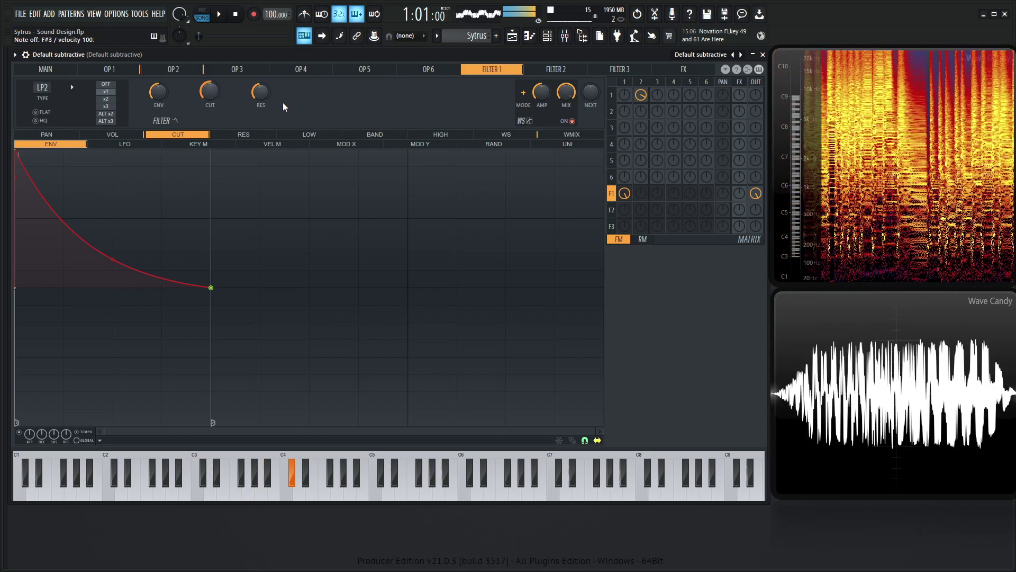
key("m")
key("g")
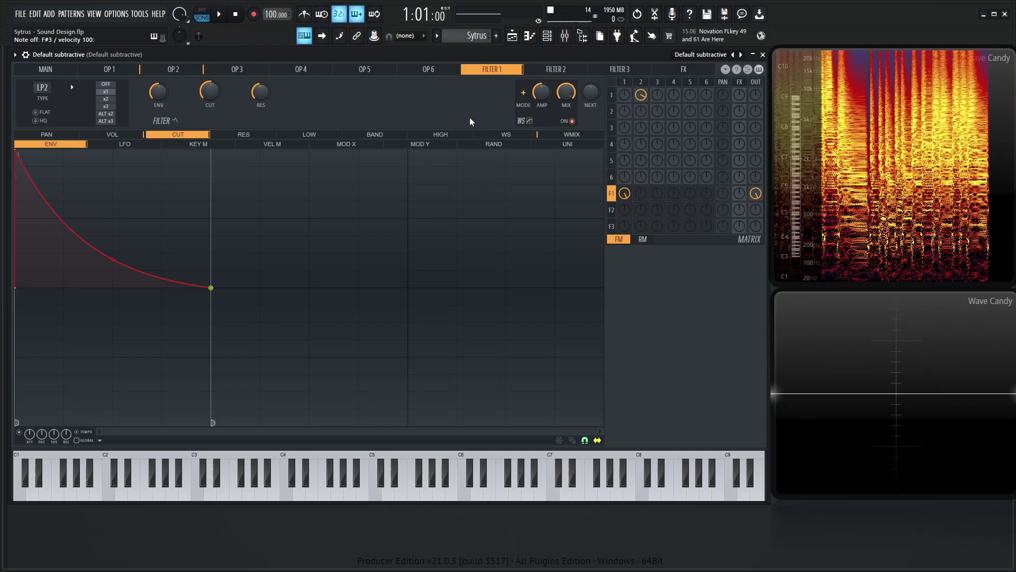
key("l")
key("n")
key("g")
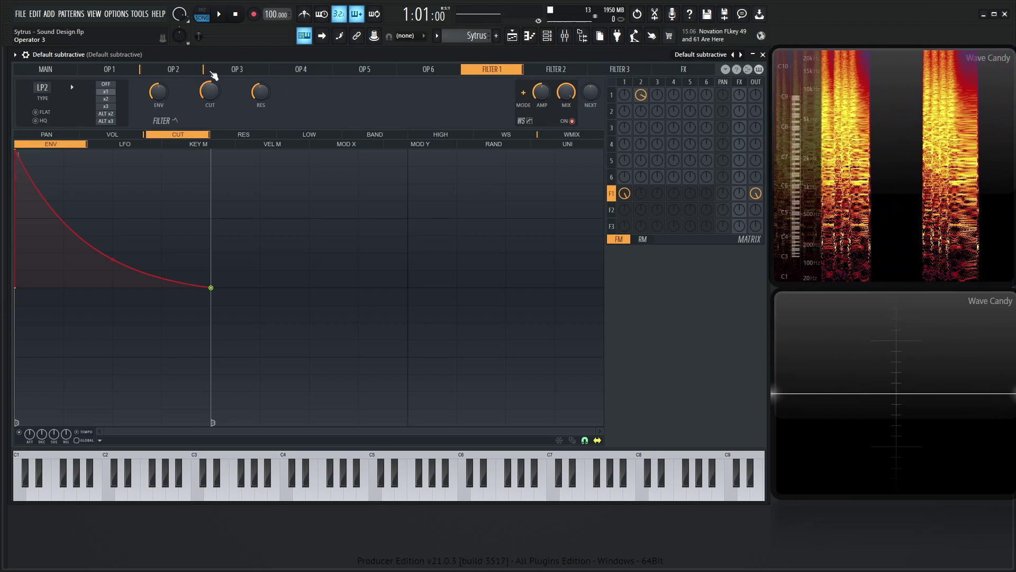
Copy operator 2's volume envelope and paste it onto operator 3's volume envelope.
left_click(191, 75)
left_click(143, 135)
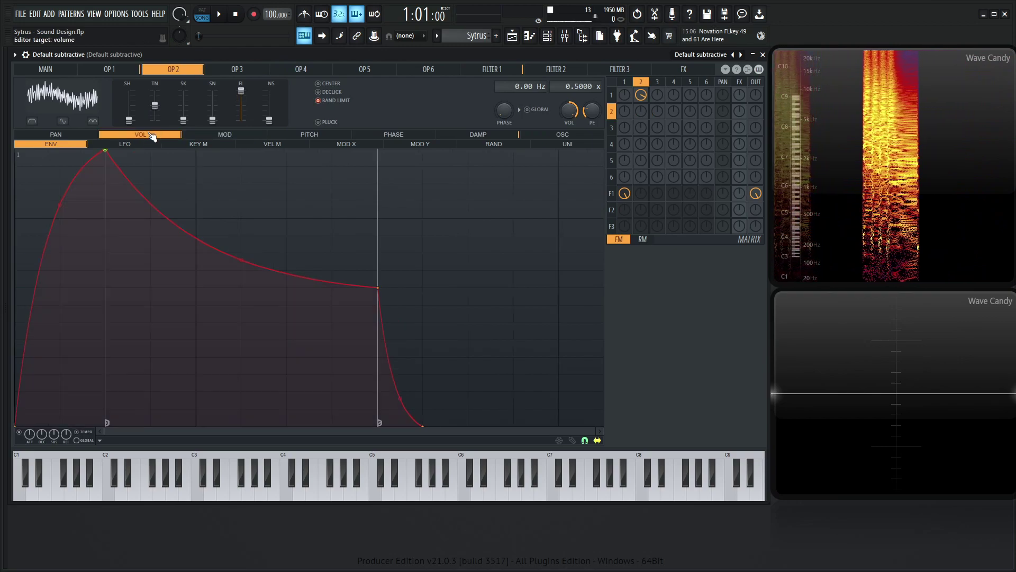
left_click(109, 441)
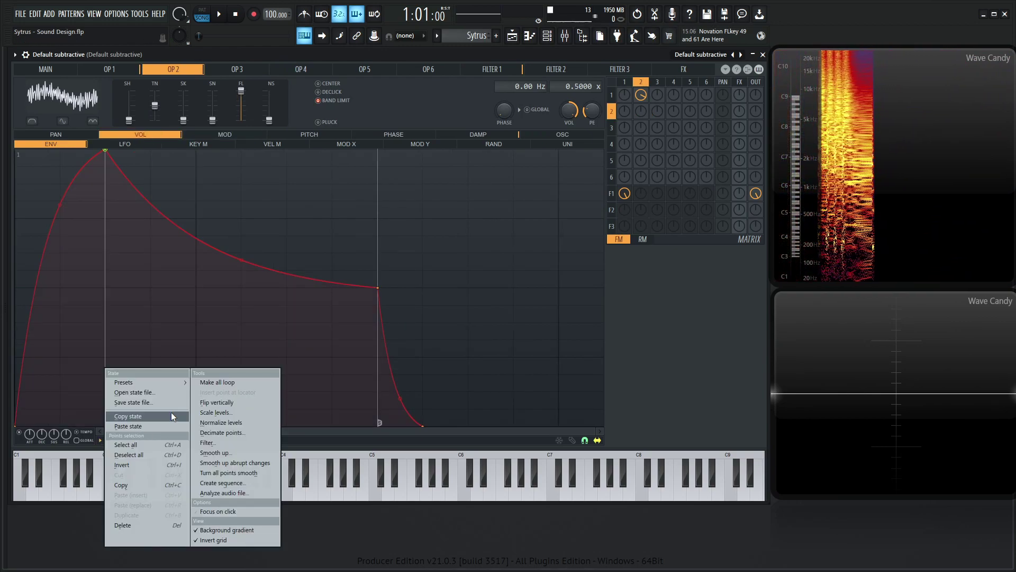
left_click(141, 417)
left_click(233, 70)
left_click(104, 444)
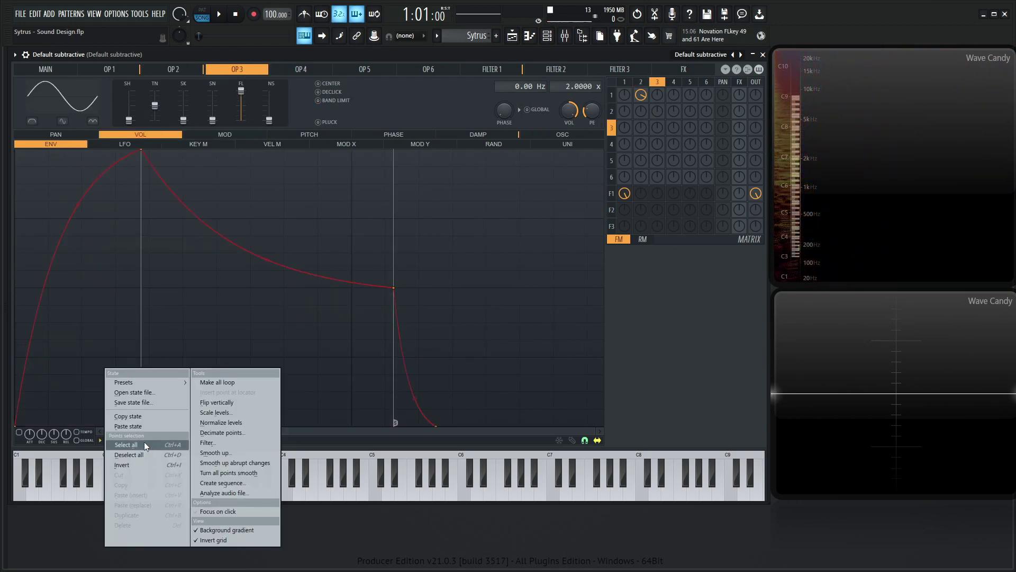
left_click(139, 422)
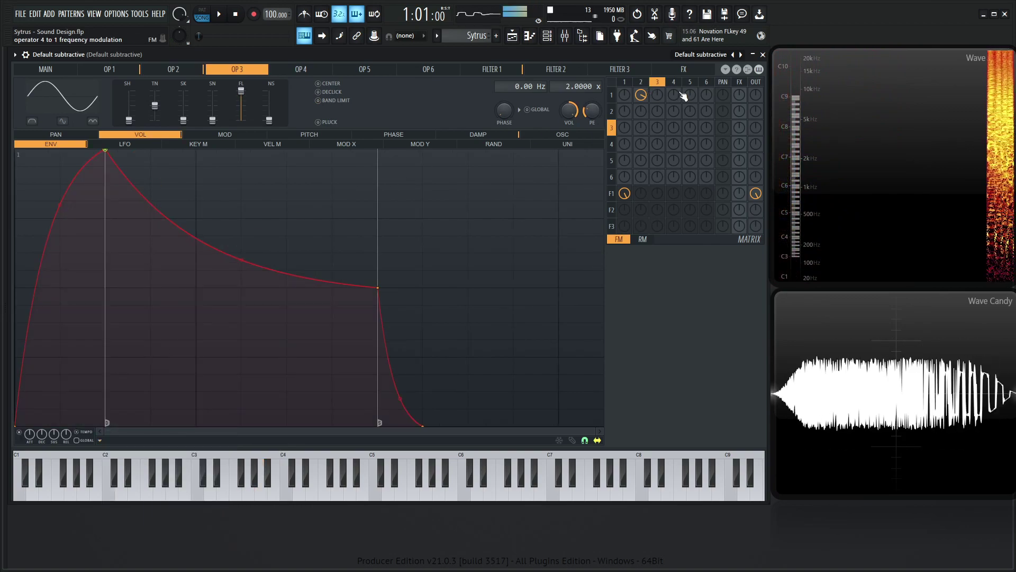
Try frequency-modulating operator 2 with operator 3, setting operator 3's frequency ratio to 4.0000.
left_click_drag(659, 112, 659, 90)
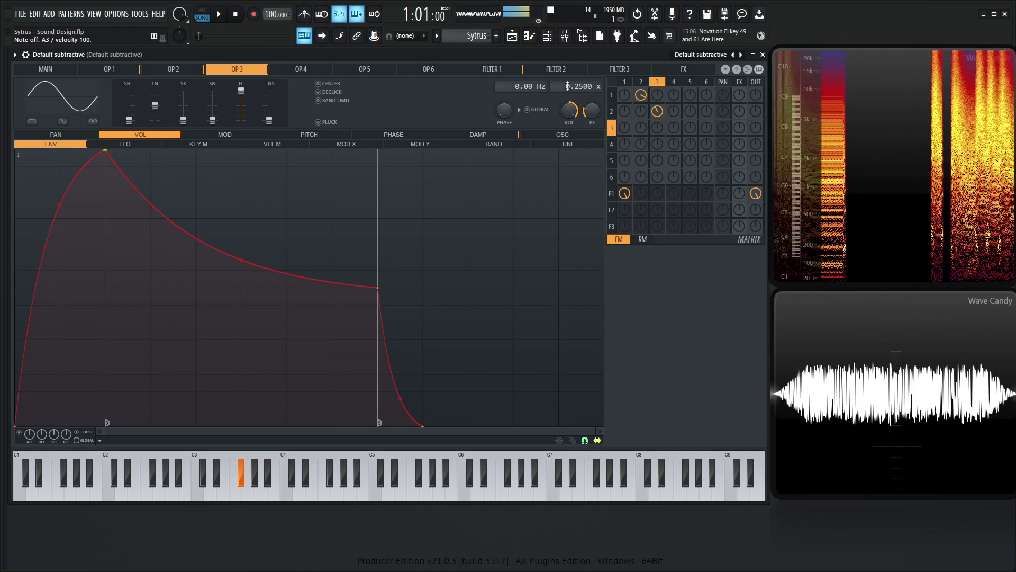
left_click_drag(568, 86, 570, 75)
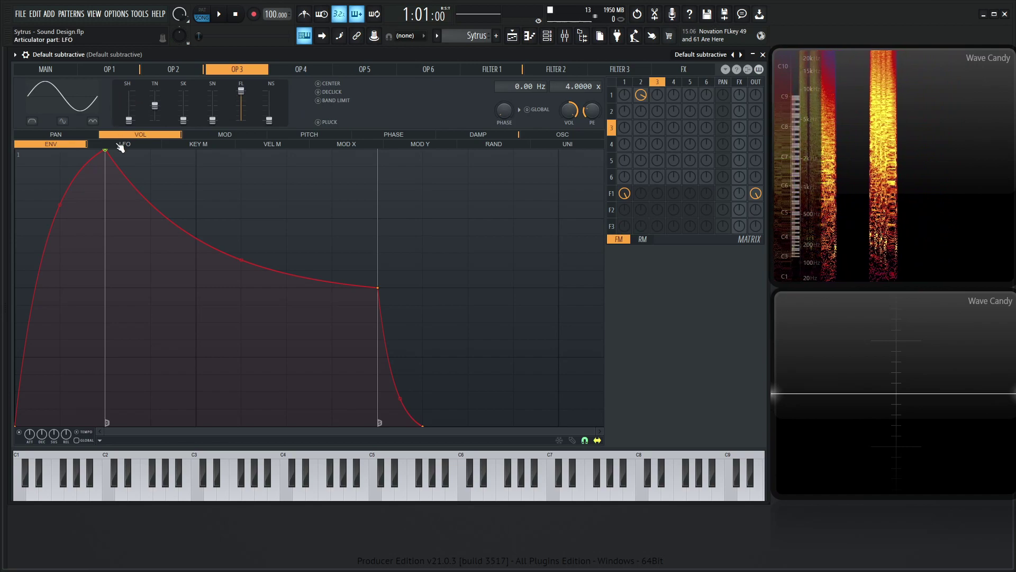
Reshape operator 3's volume envelope with no attack, a shorter decay and a sustain level of about 75%.
left_click_drag(108, 152, 30, 143)
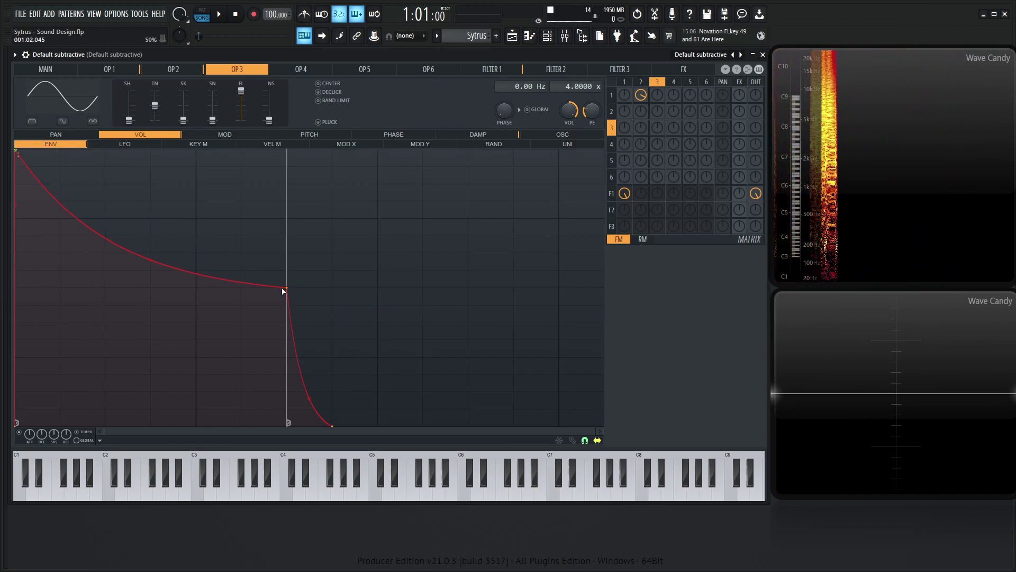
left_click_drag(285, 289, 196, 218)
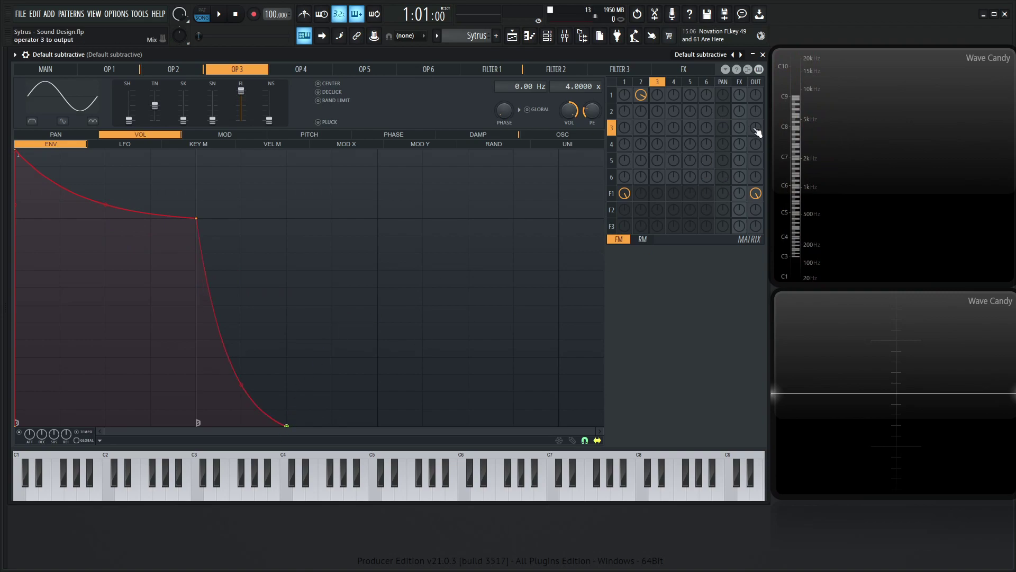
Send operator 3 to the output in the matrix and set its frequency ratio to 0.5000.
left_click_drag(756, 128, 756, 123)
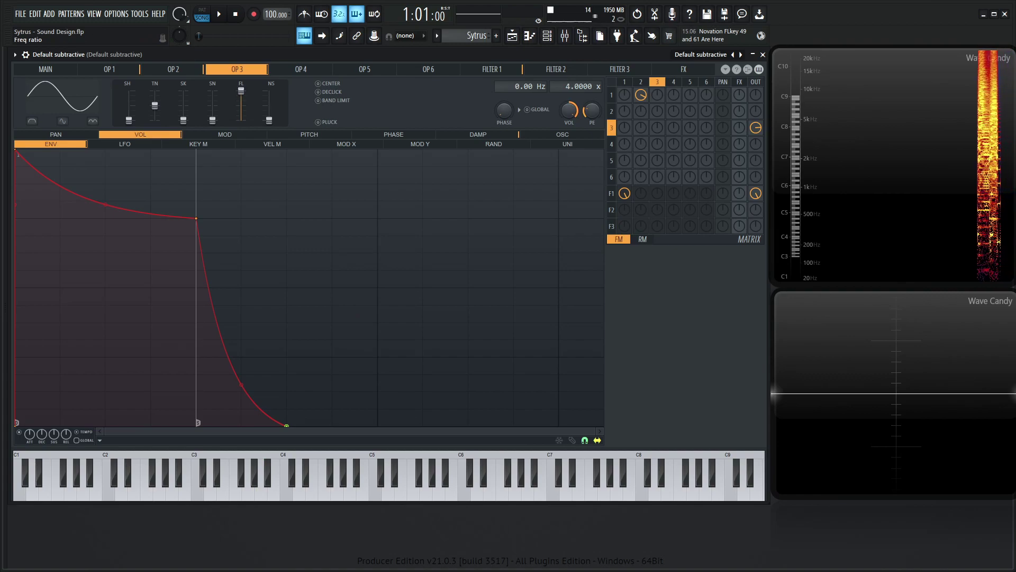
left_click_drag(576, 87, 576, 80)
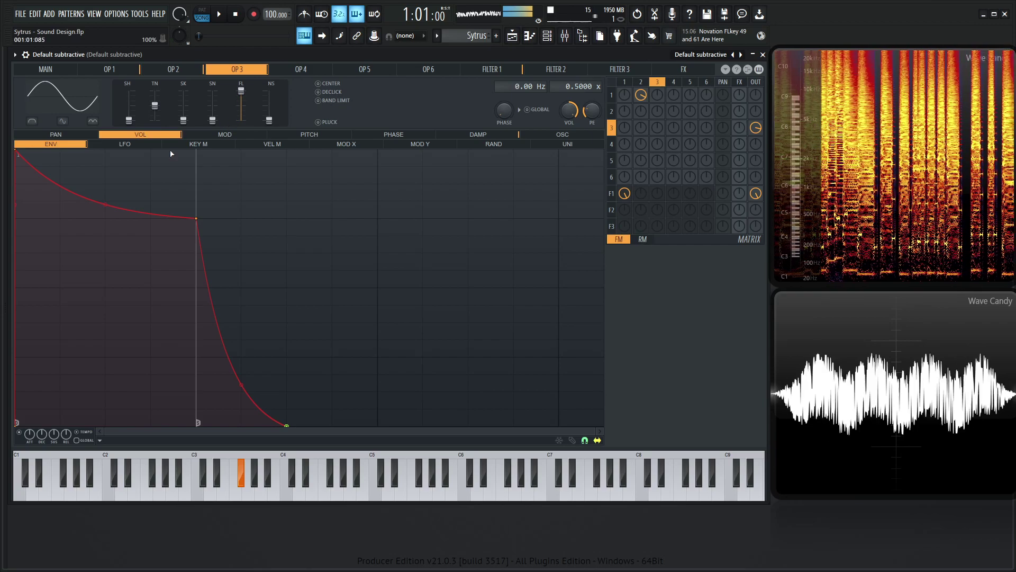
Add a release point at zero level to the end of Filter 1's volume envelope so the sound fades out.
left_click(492, 68)
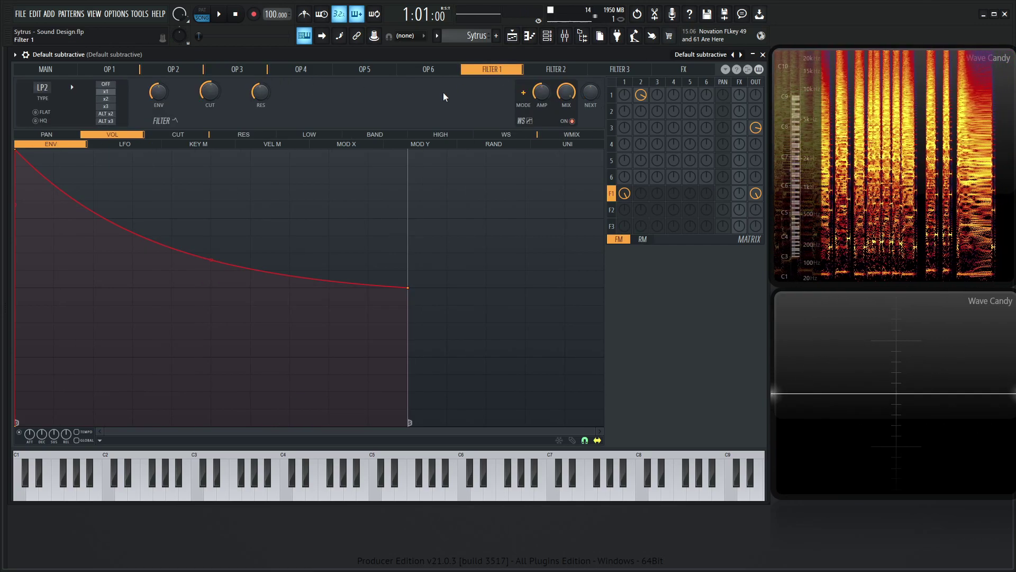
left_click(178, 133)
left_click(108, 134)
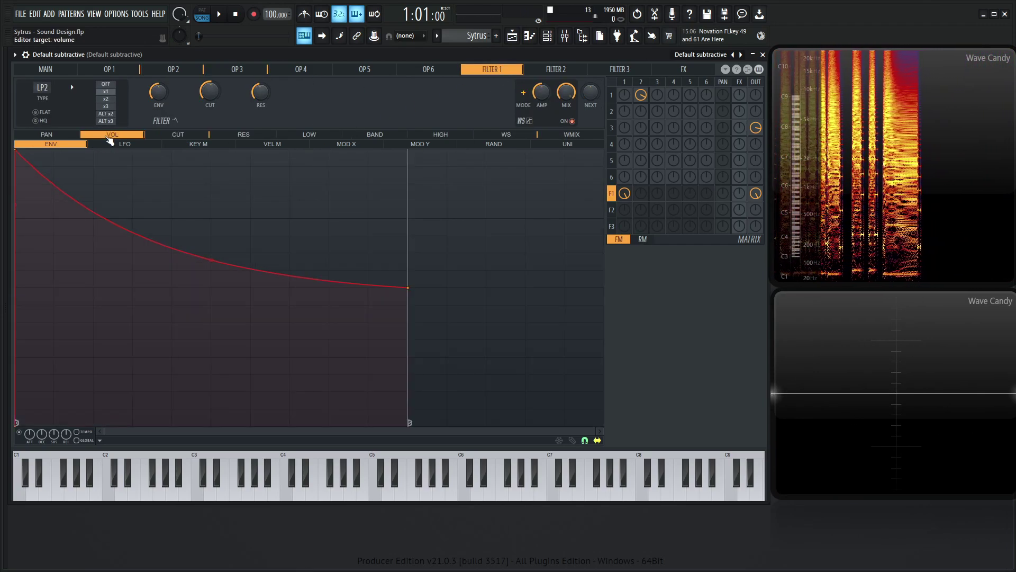
left_click_drag(538, 376, 565, 425)
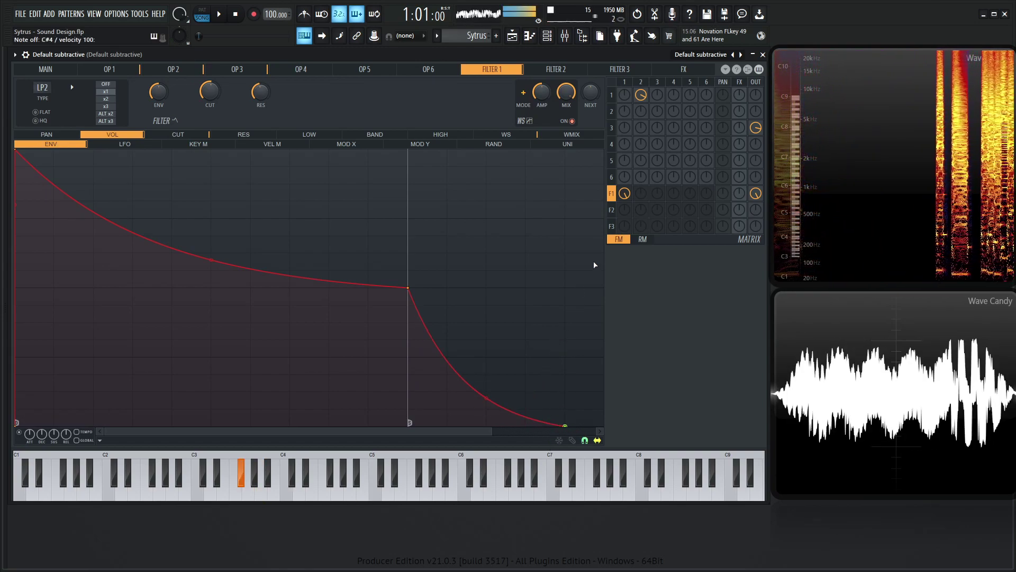
Lower the unison phase to its minimum in the main settings.
left_click(110, 69)
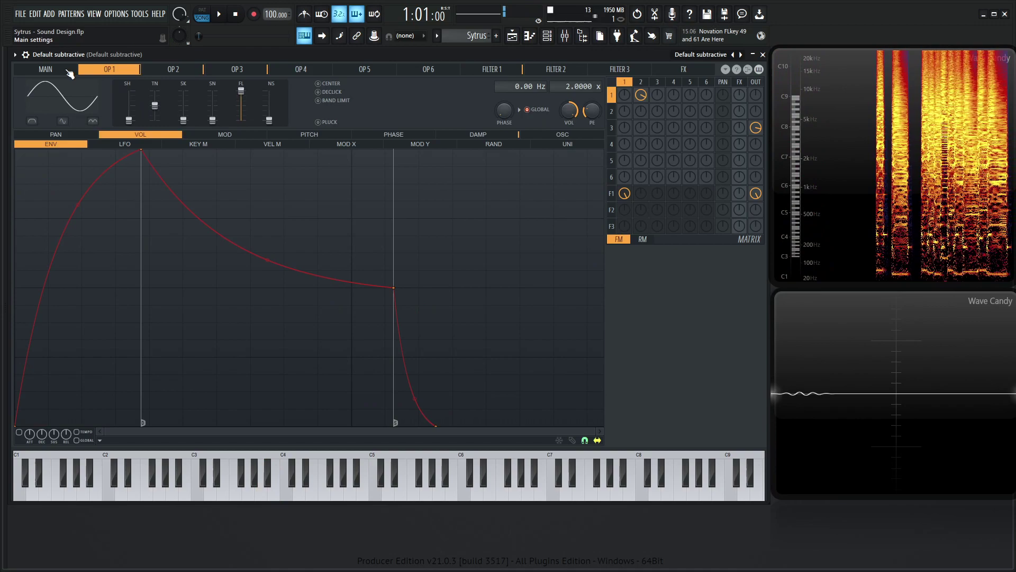
left_click(45, 69)
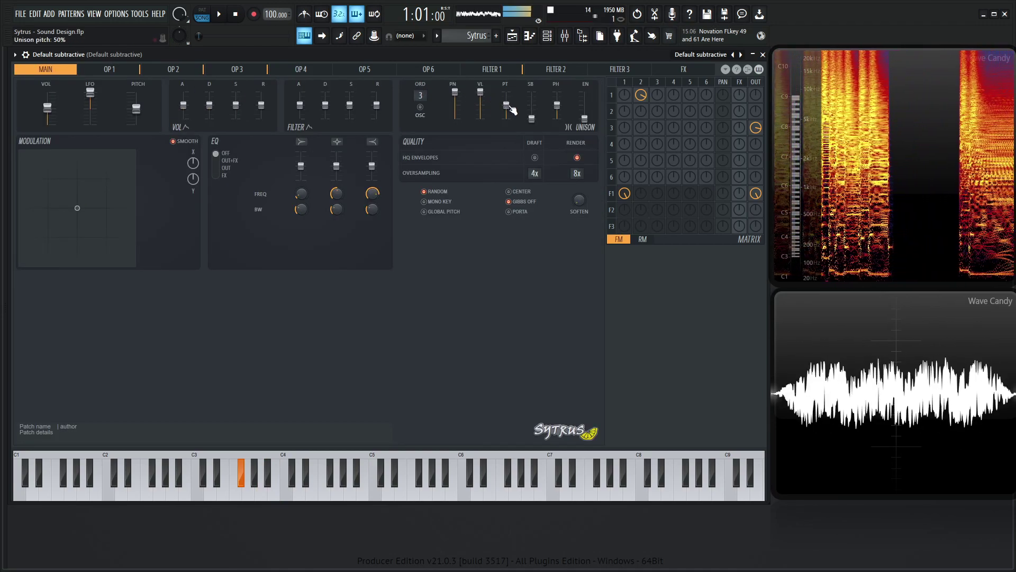
left_click_drag(557, 108, 557, 121)
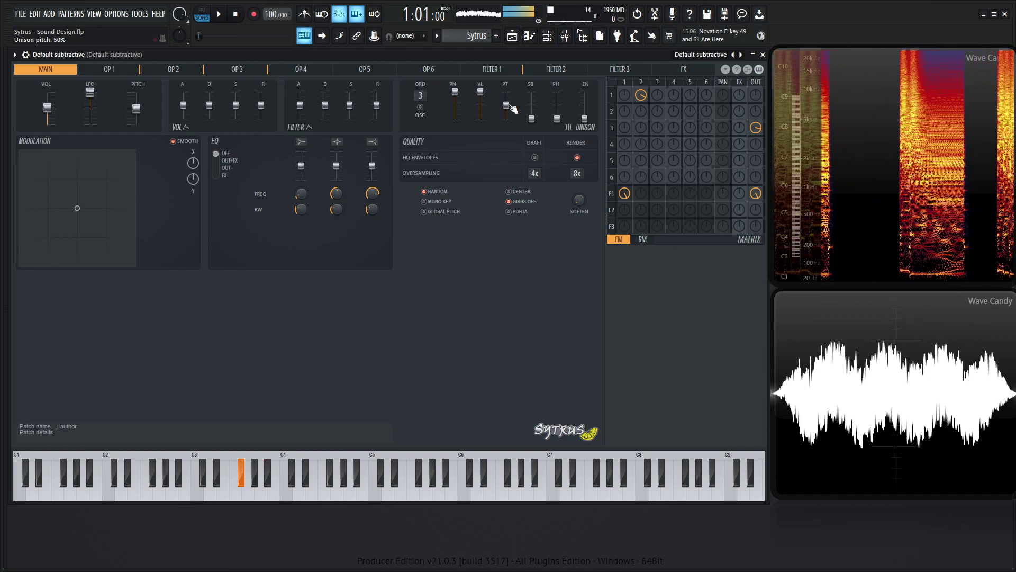
Shape operator 1's random phase modulation as a straight line rising from about -37% to about 75%.
left_click(113, 70)
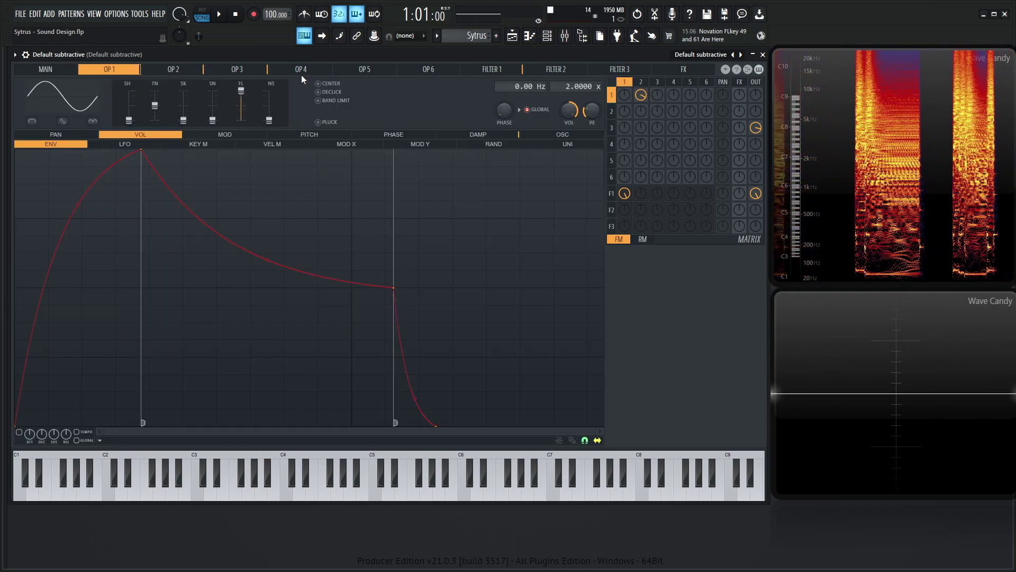
left_click(407, 135)
left_click(519, 145)
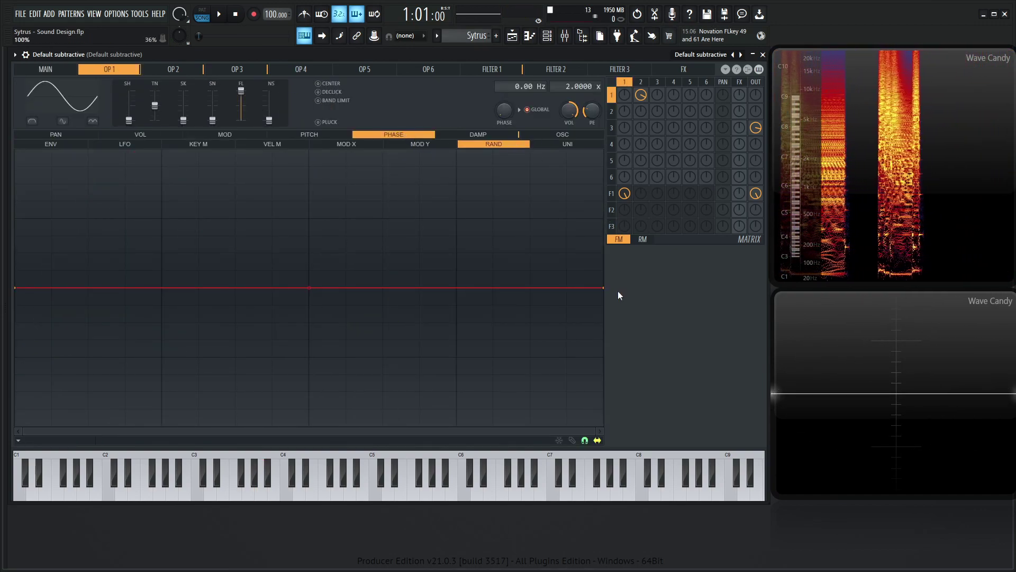
left_click_drag(605, 287, 603, 184)
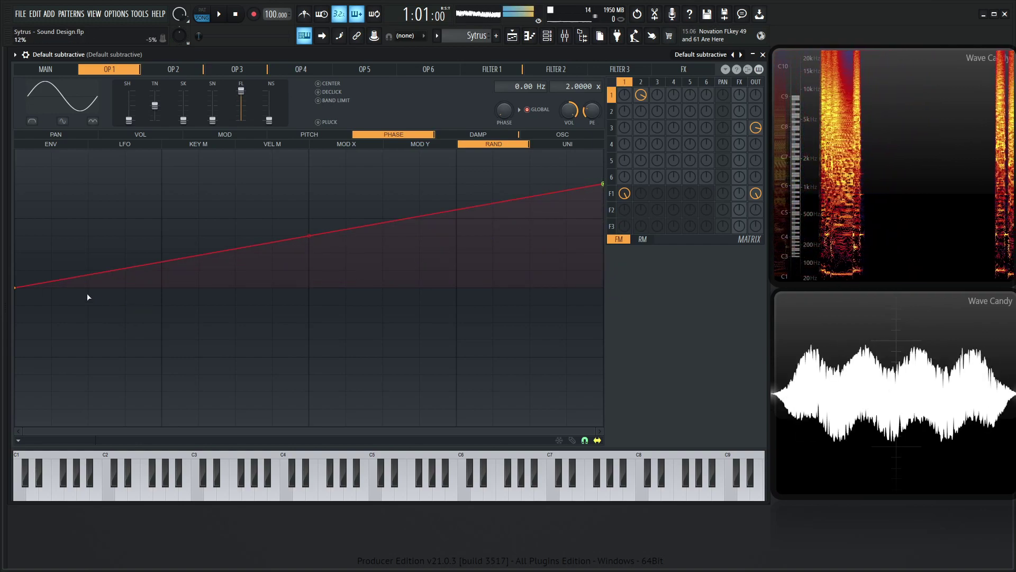
left_click_drag(22, 289, 73, 315)
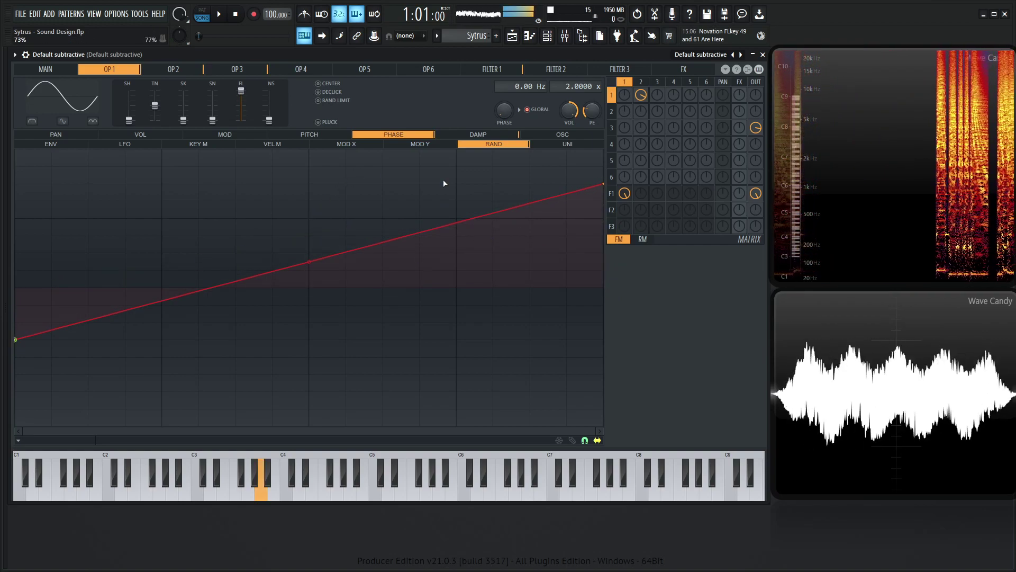
Shape operator 1's unison phase modulation as a straight line rising from about -62% to about 62%.
left_click(537, 143)
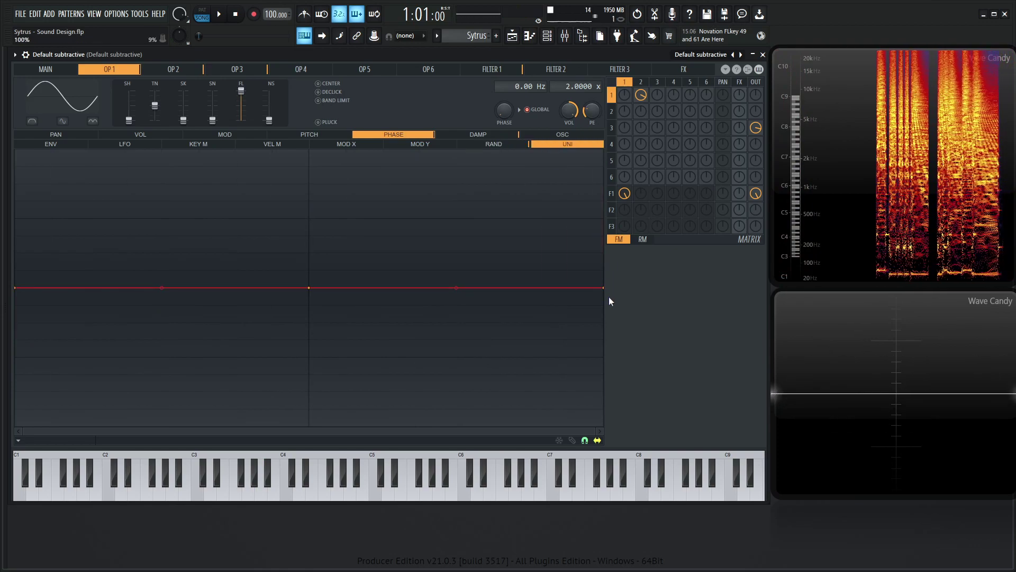
left_click_drag(604, 287, 602, 201)
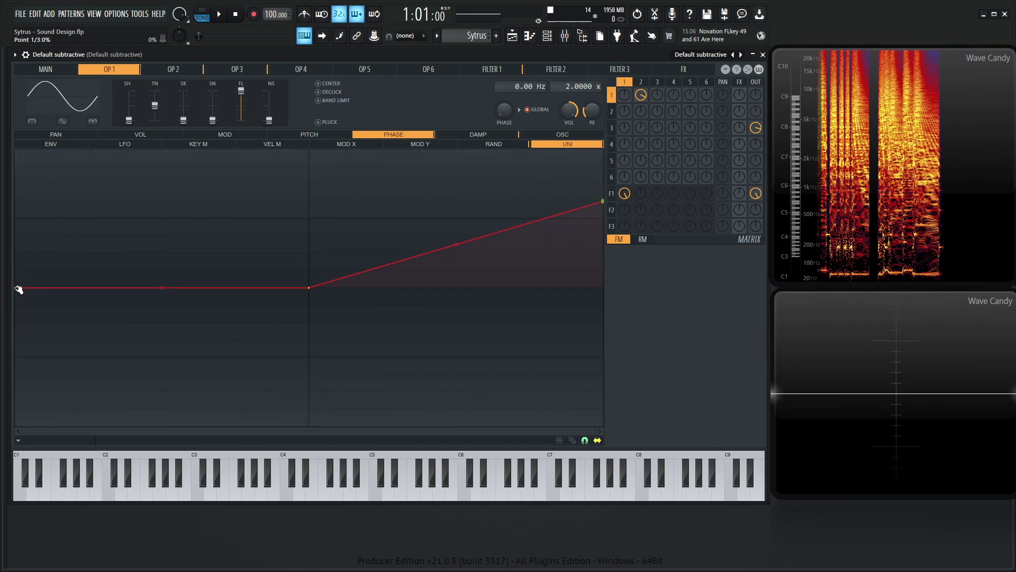
left_click_drag(18, 289, 100, 345)
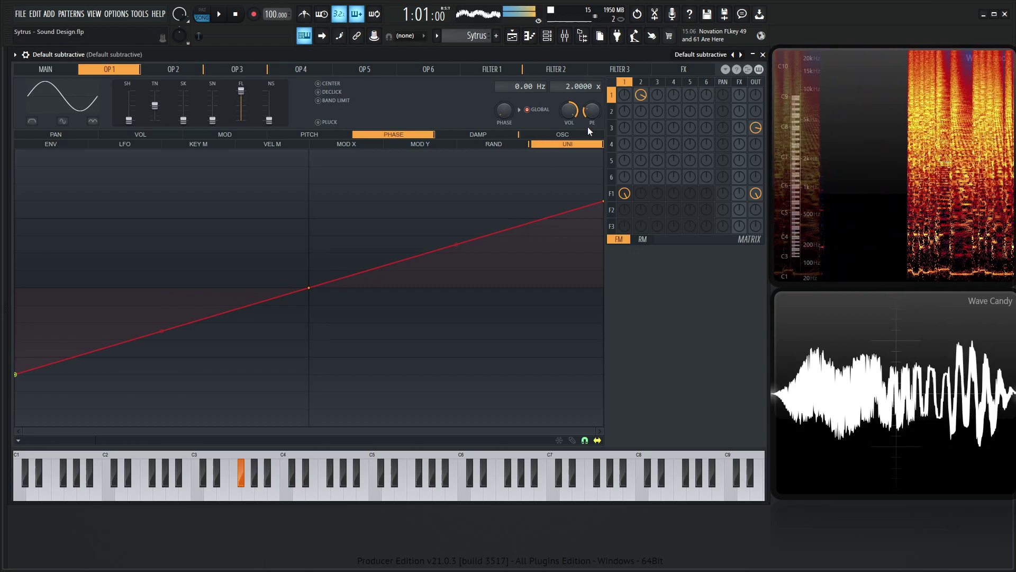
Map Filter 1's cutoff to modulation X with a straight line rising from -100% to 100%.
left_click(486, 69)
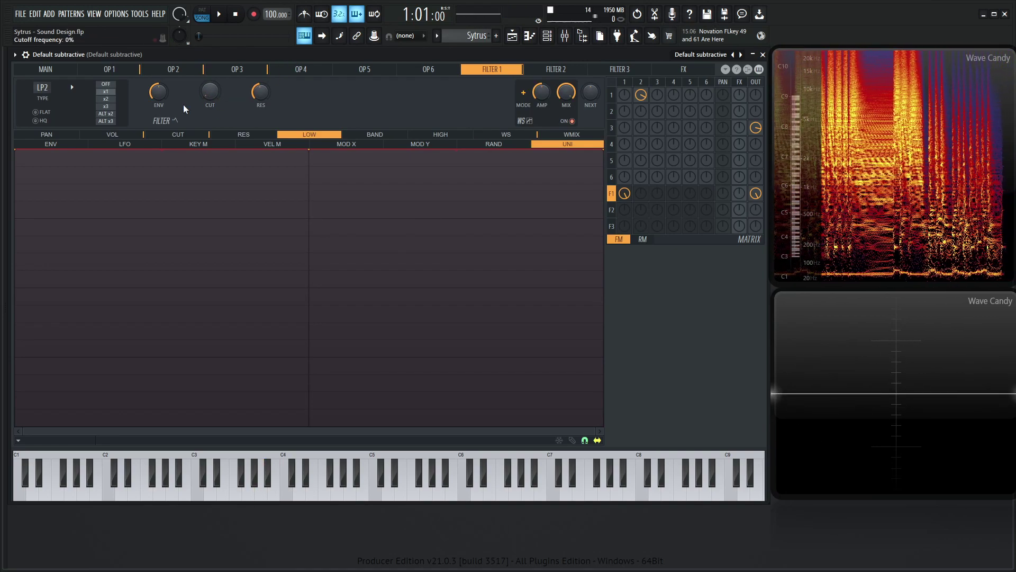
left_click(200, 137)
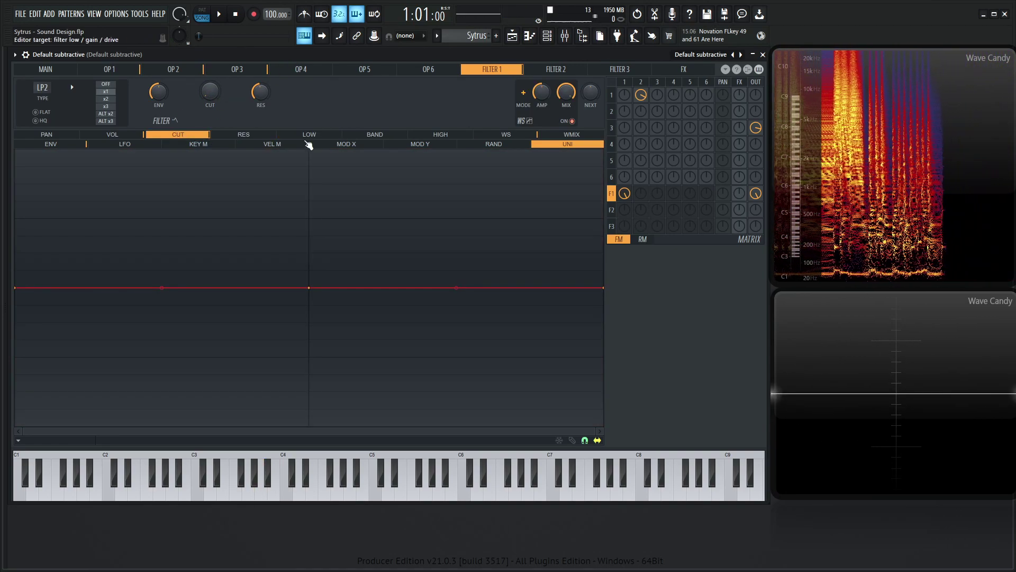
left_click(309, 145)
left_click_drag(16, 288, 15, 425)
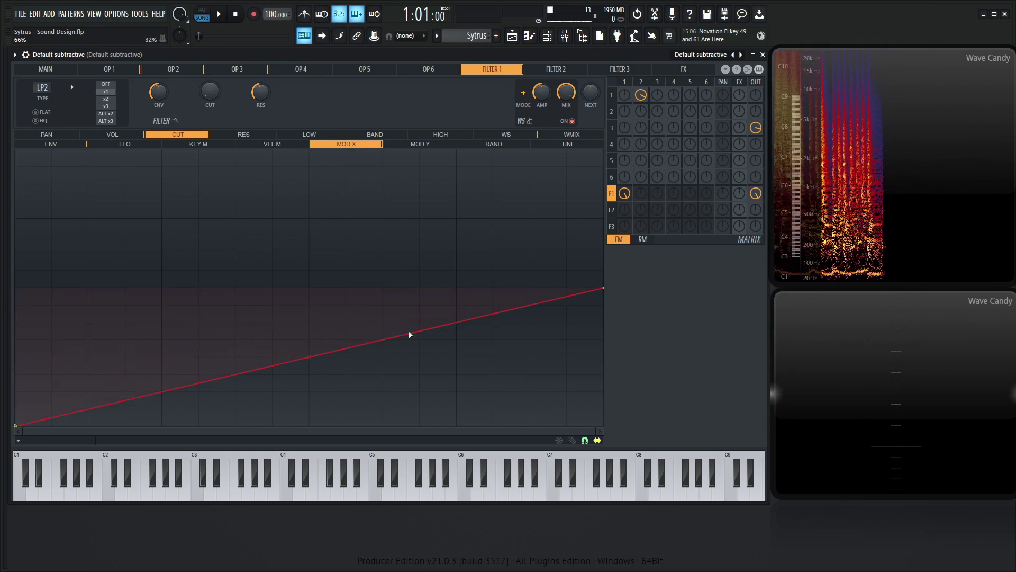
left_click_drag(603, 289, 603, 150)
Audition the filter cutoff by sweeping modulation X up to 100% in the main settings while playing notes, and reset it.
left_click(45, 68)
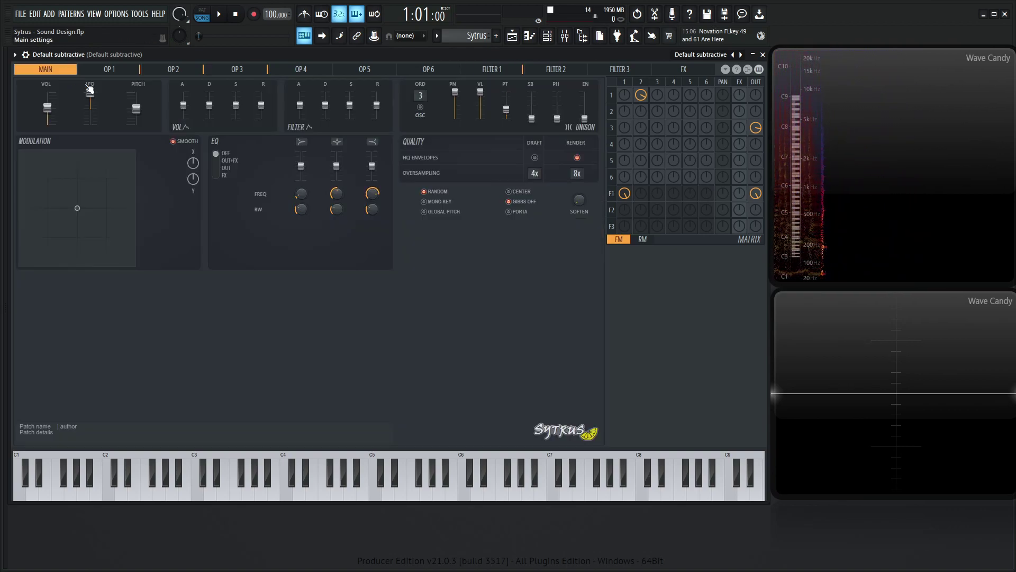
key("g")
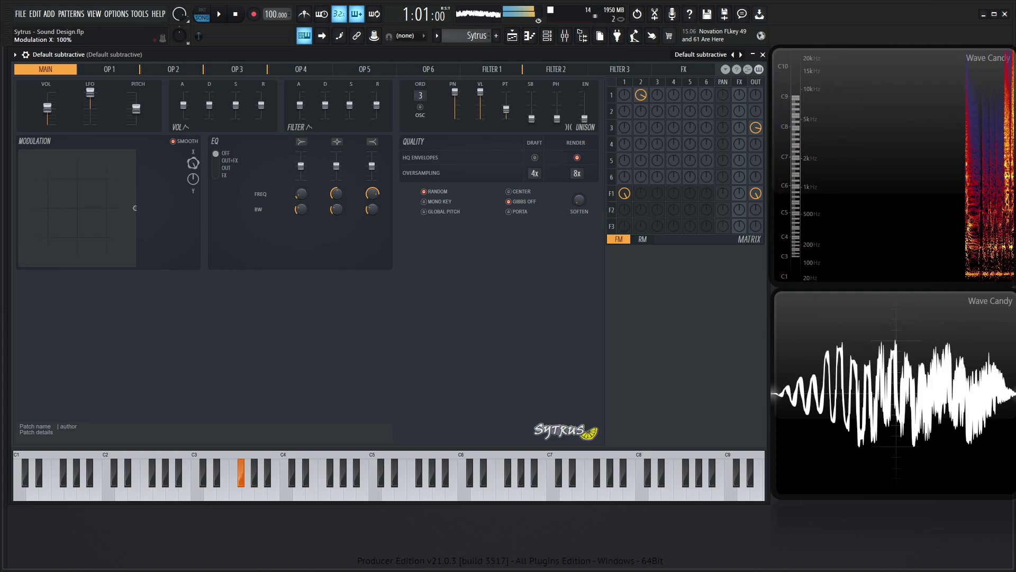
mouse_move(134, 208)
left_mouse_down()
mouse_move(81, 208)
mouse_move(135, 208)
left_mouse_up()
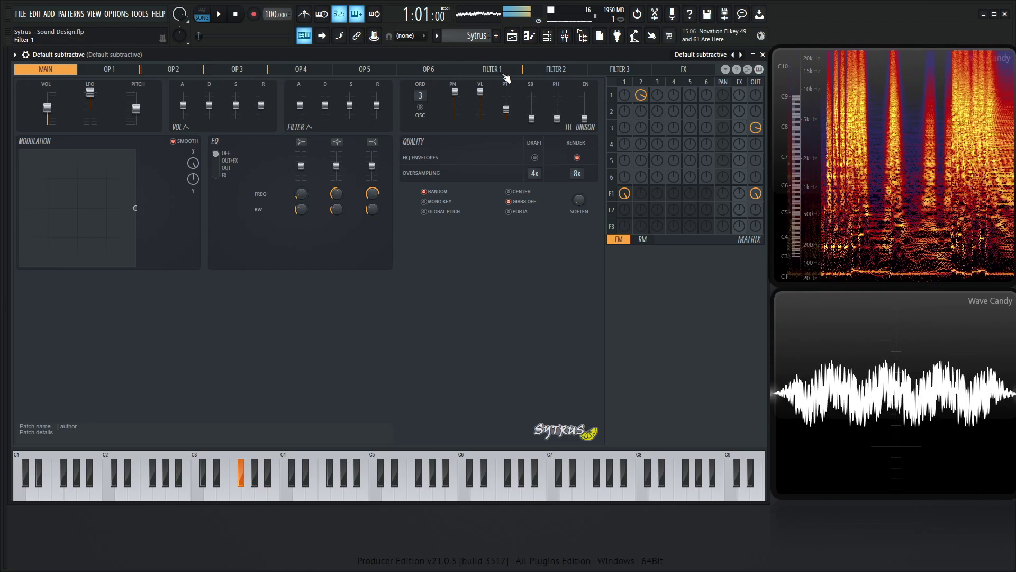
left_click(194, 163, "alt")
Map operator 3's volume to modulation Y with a straight line rising from 0% to 100%.
left_click(491, 69)
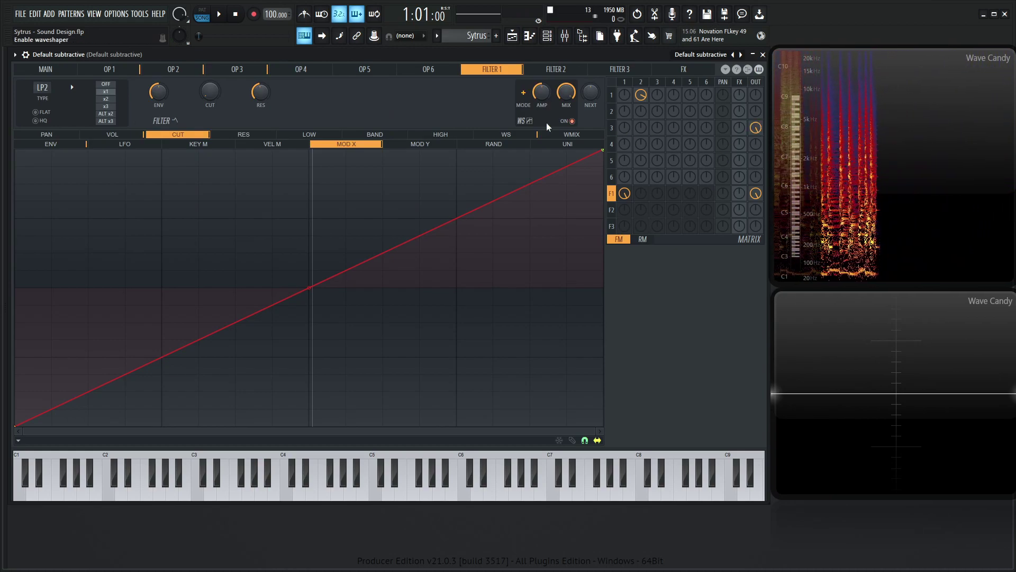
left_click(625, 129)
left_click(405, 143)
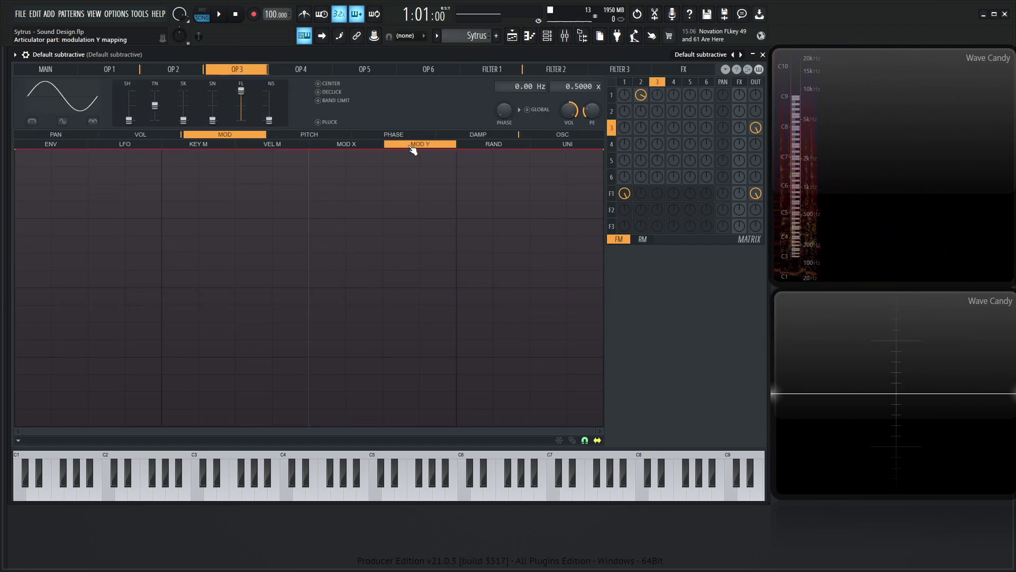
left_click(151, 135)
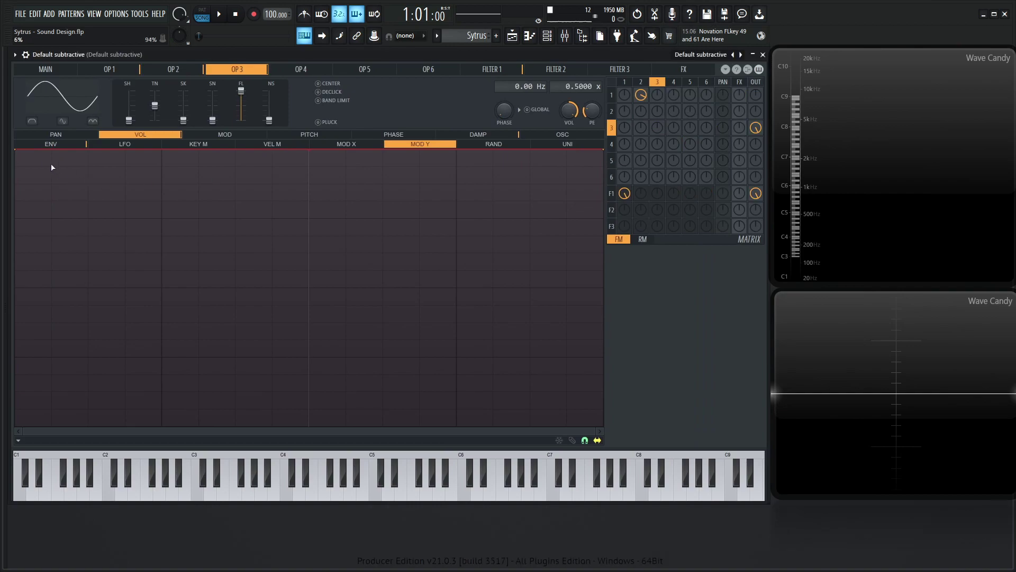
left_click_drag(17, 150, 54, 420)
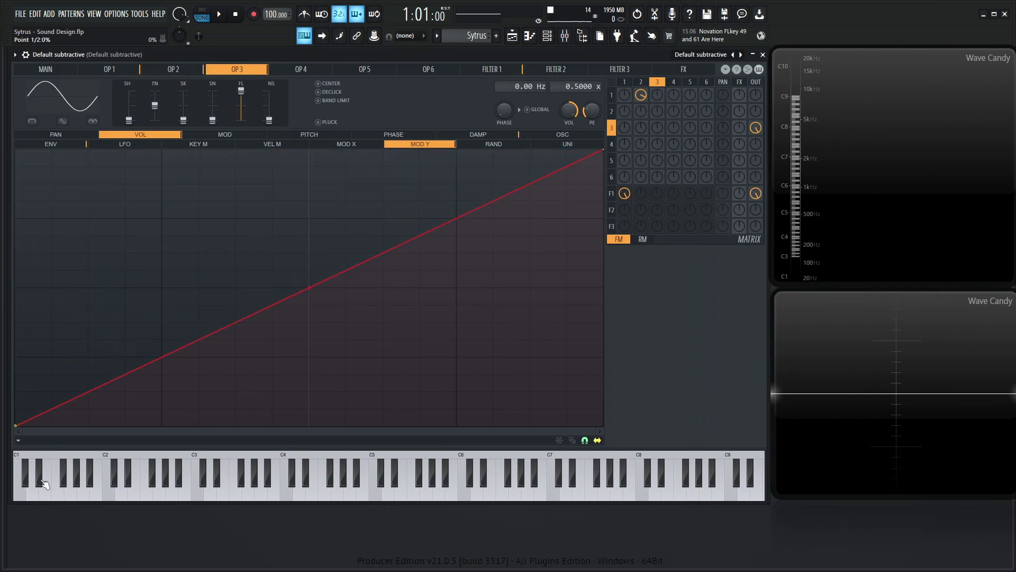
Audition modulation Y across its full range and leave both modulation X and Y somewhat above their centres.
left_click(45, 69)
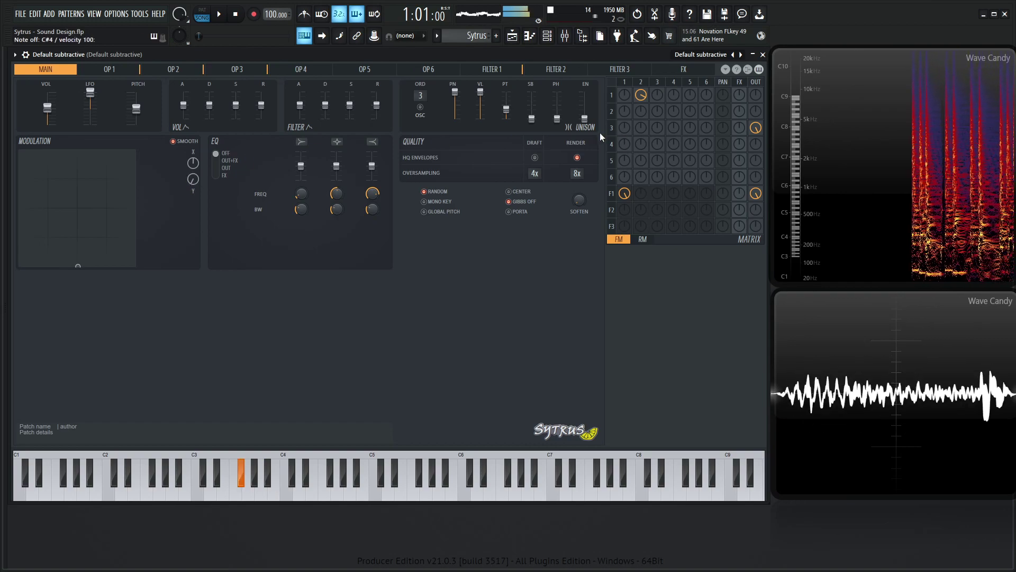
left_click_drag(77, 265, 78, 150)
right_click(624, 193)
left_click_drag(193, 179, 193, 143)
left_click_drag(192, 180, 193, 174)
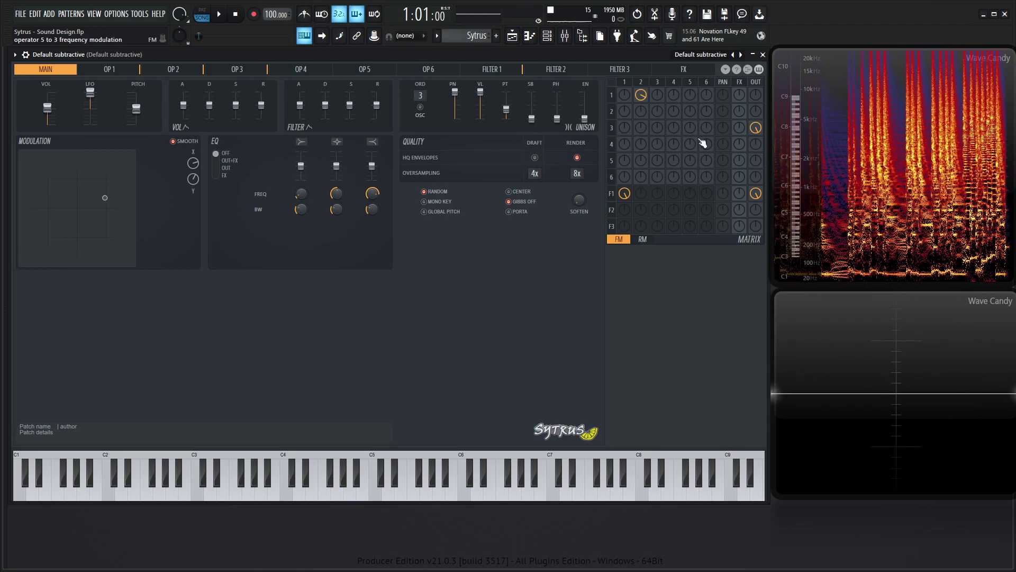
Send Filter 1 to the effects in the matrix and apply the Modulation chorus preset.
left_click_drag(737, 194, 748, 196)
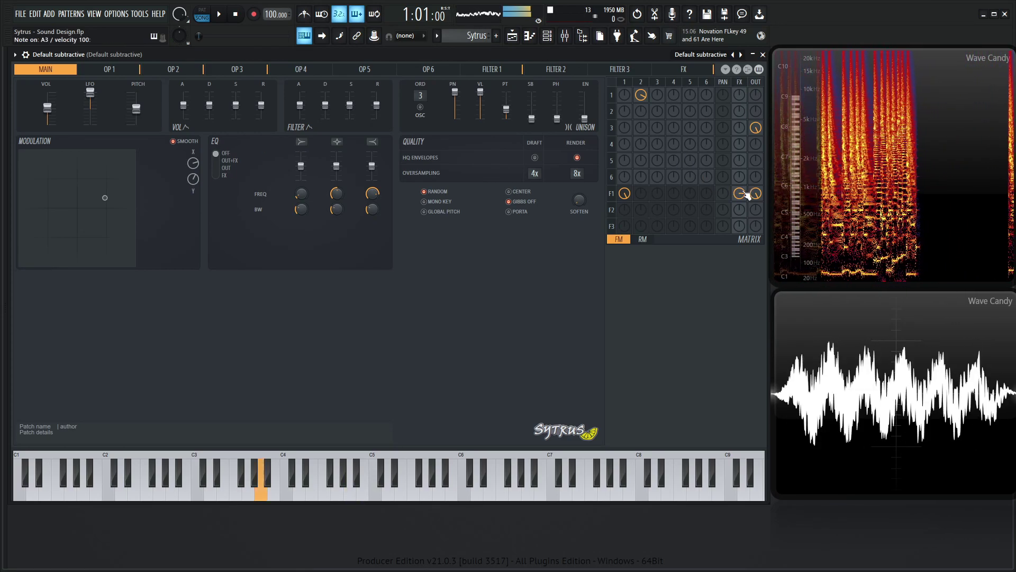
left_click(725, 69)
mouse_move(763, 203)
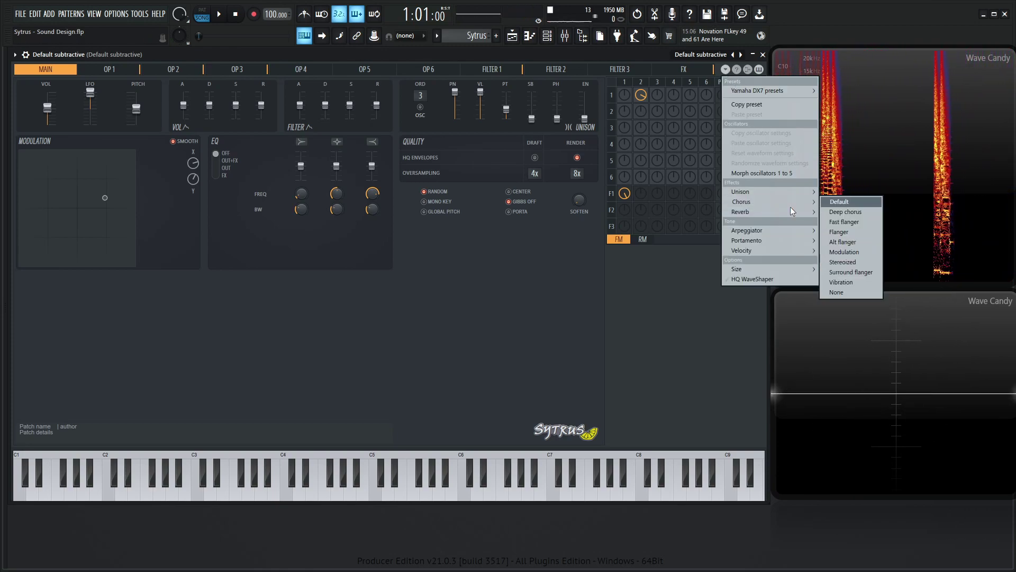
left_click(862, 252)
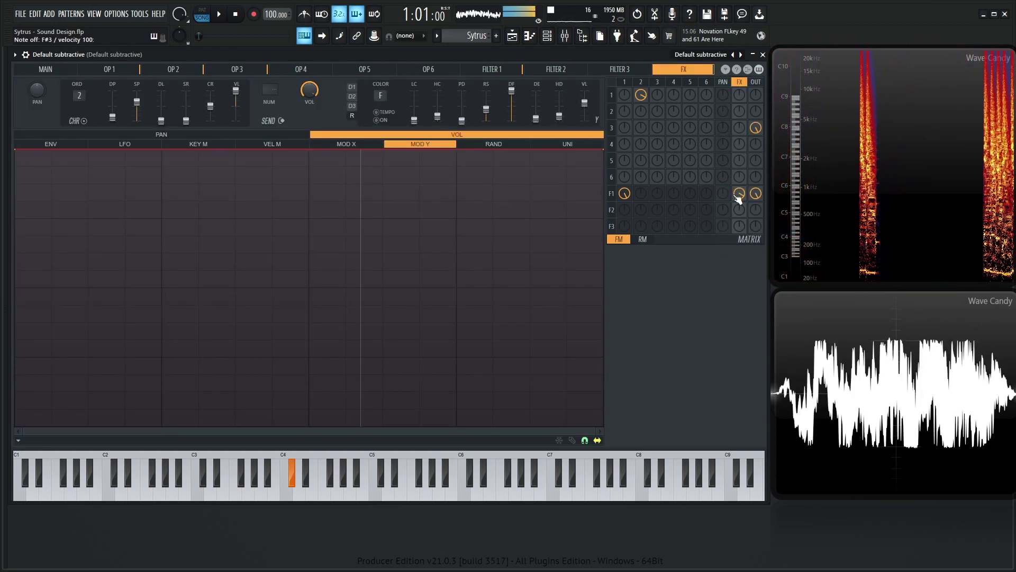
Adjust the tempo-synced delay unit 1 in the effects section, settling on a shorter delay time.
left_click(352, 87)
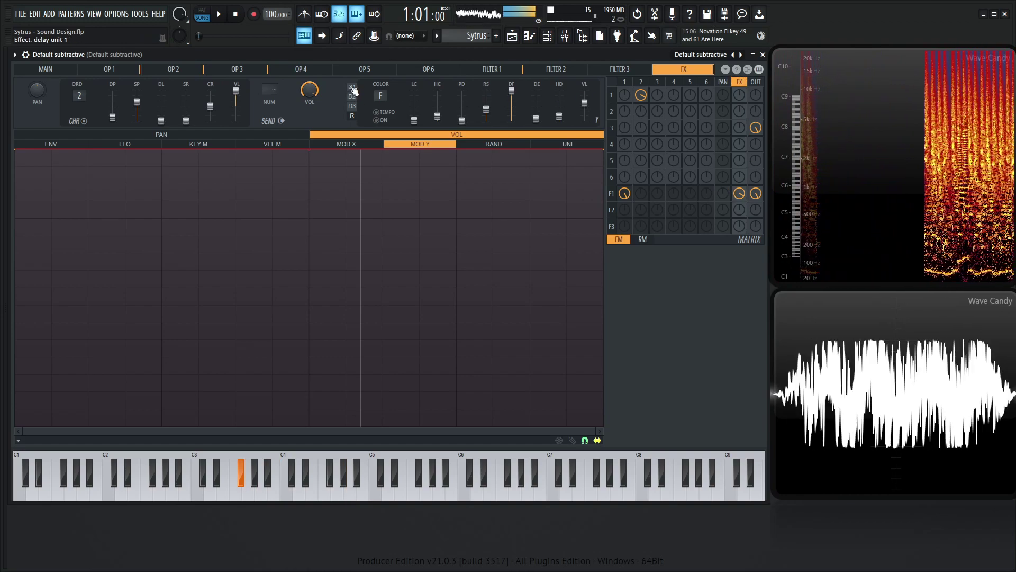
left_click_drag(459, 110, 459, 106)
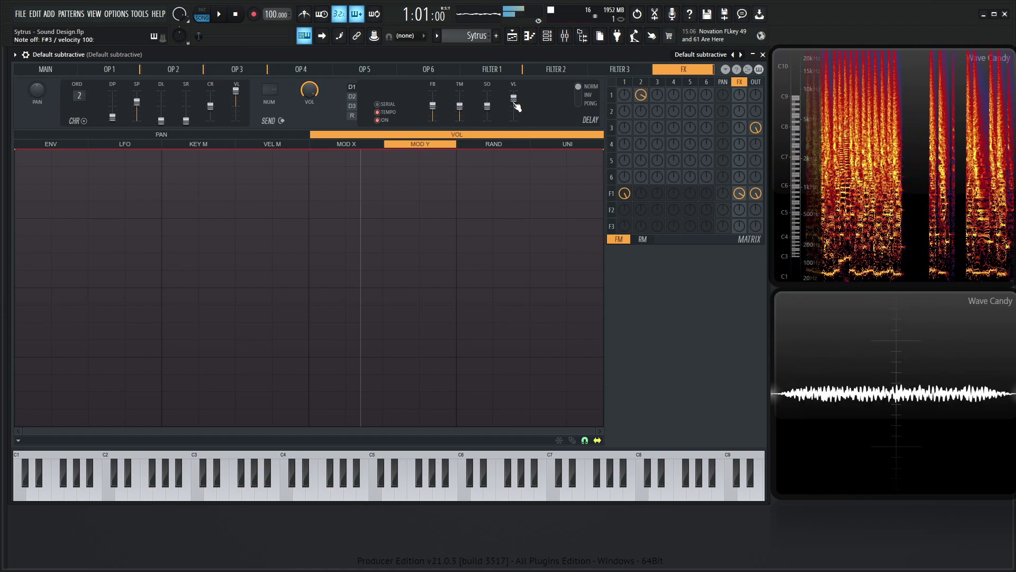
left_click_drag(460, 106, 460, 114)
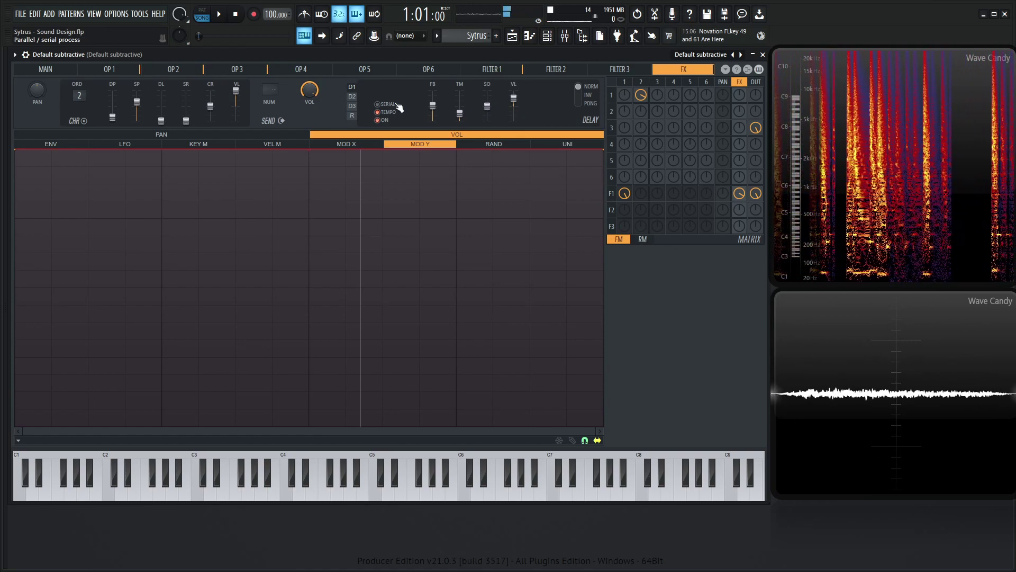
Apply the Small studio reverb preset in the effects section.
left_click(351, 115)
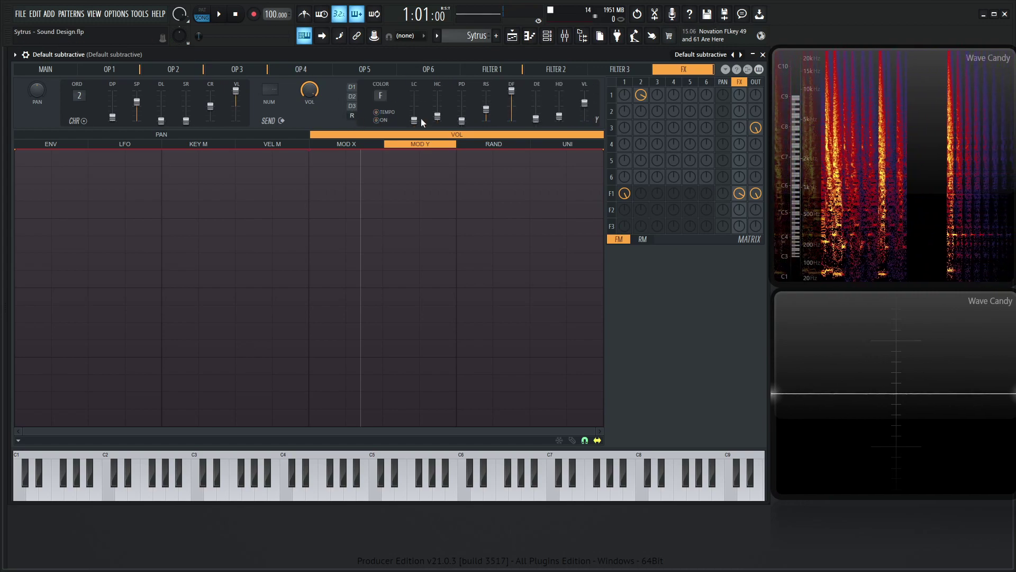
left_click(725, 69)
mouse_move(772, 214)
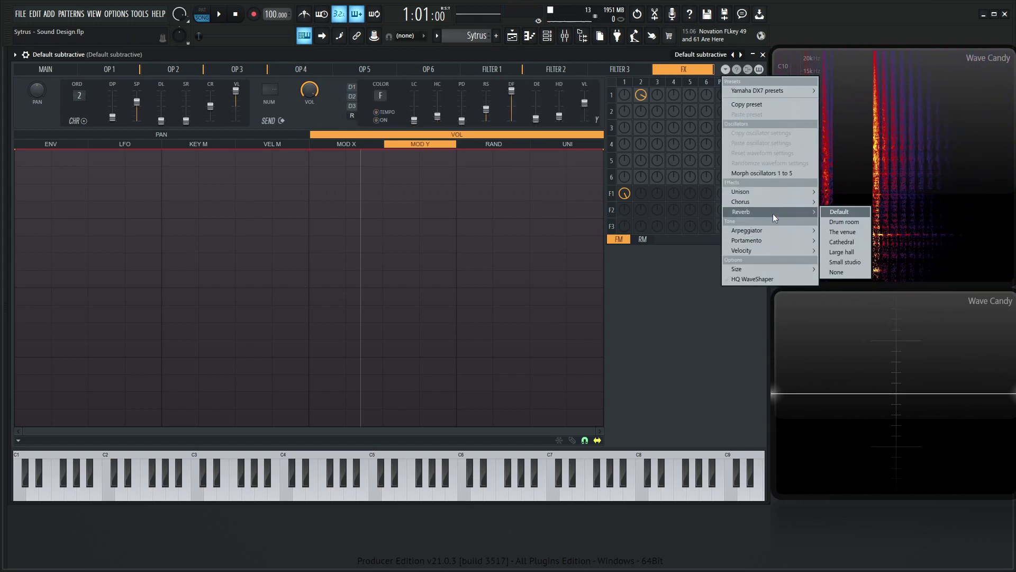
left_click(836, 262)
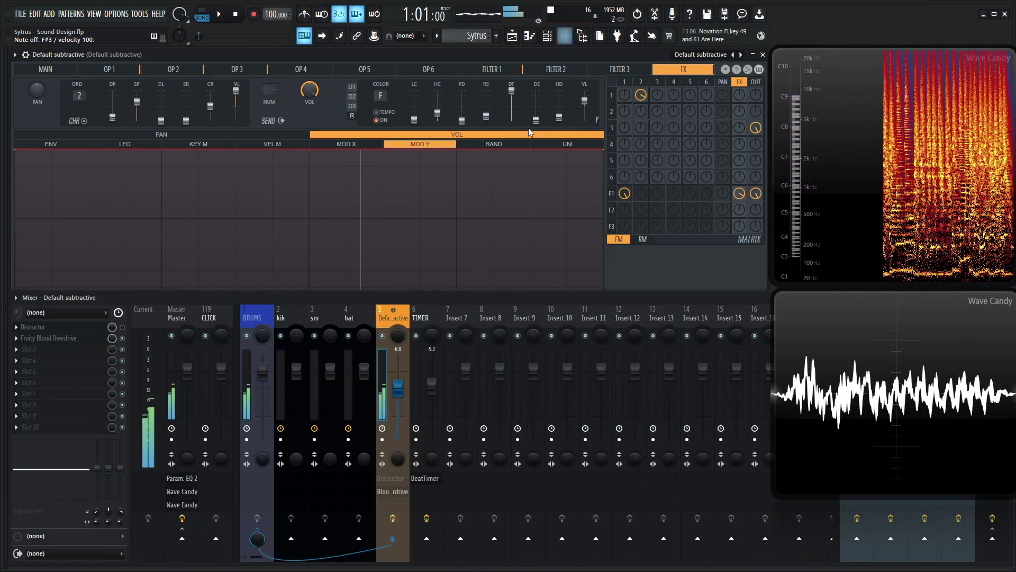
Raise Fruity Blood Overdrive's pre-amp on the bass's mixer track and lower the track volume to -10.2 dB.
key("F9")
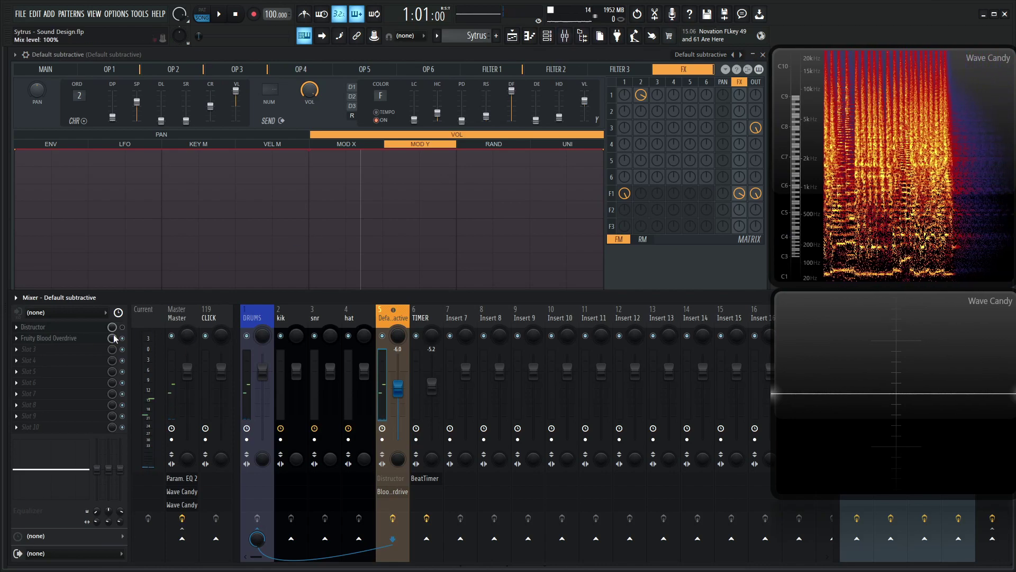
left_click(58, 338)
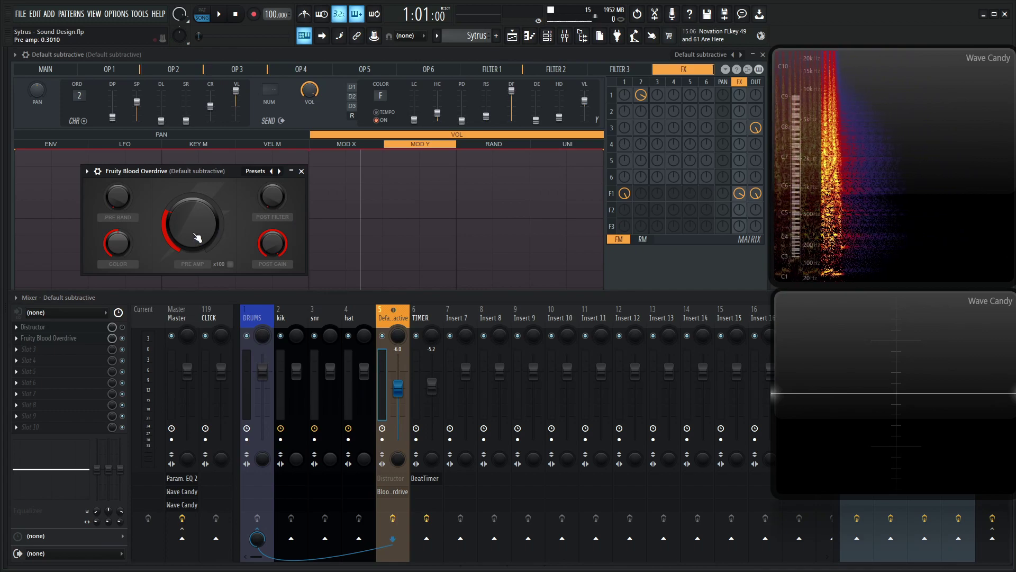
left_click_drag(201, 233, 201, 204)
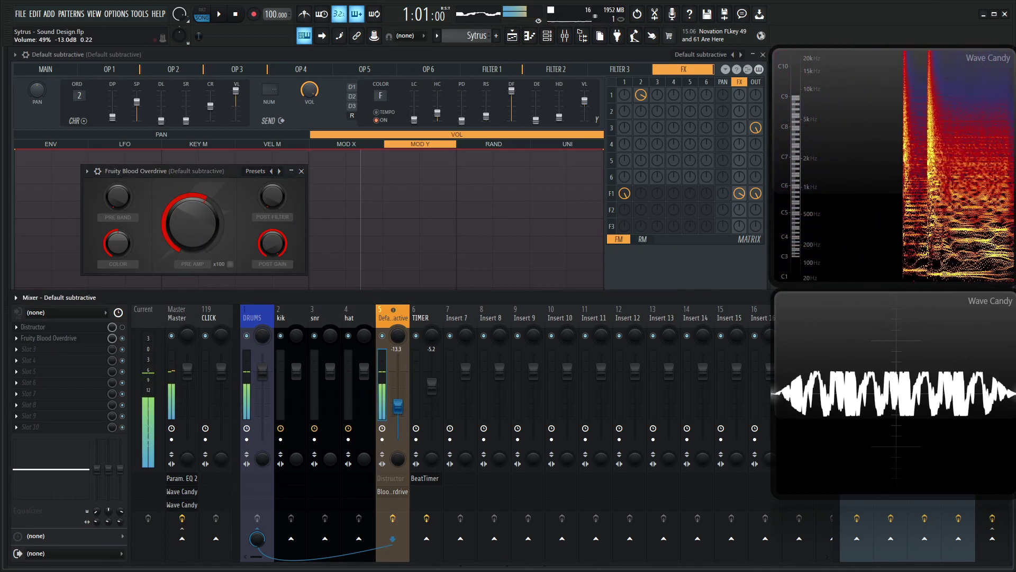
left_click_drag(402, 392, 402, 404)
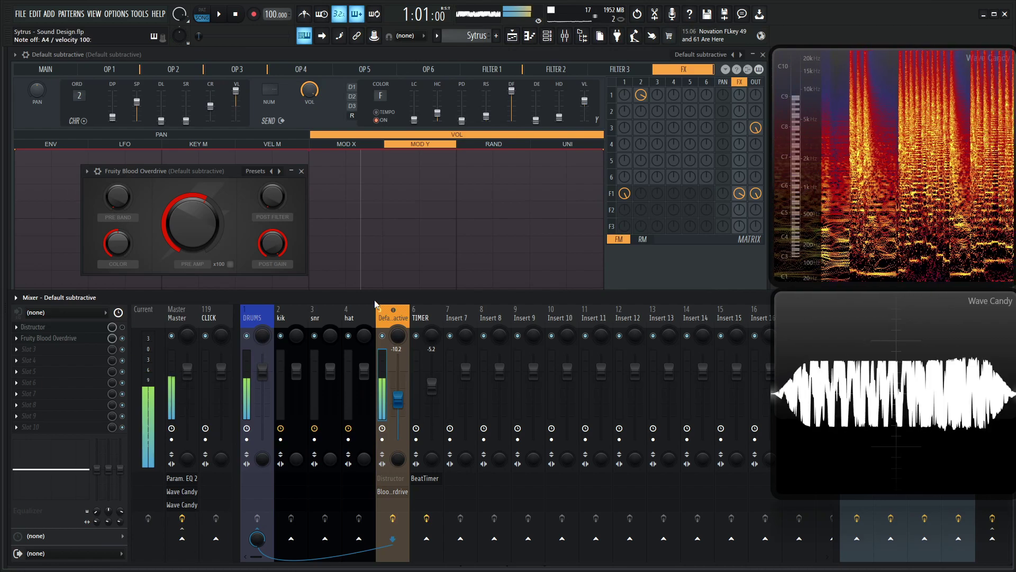
Set the bass channel's arpeggiator direction to down and audition it over the drum loop.
left_click(316, 55)
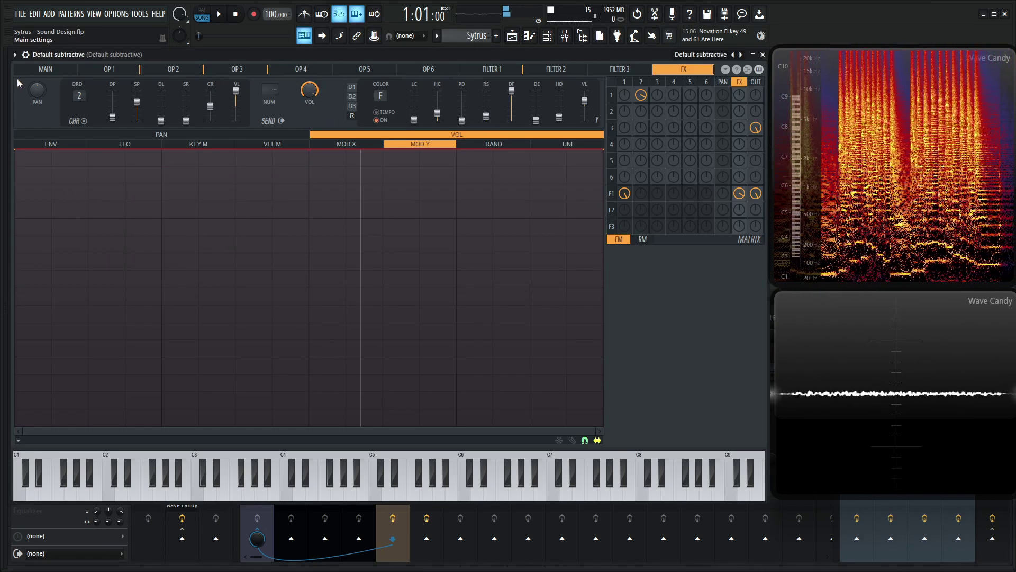
left_click(25, 54)
left_click(25, 55)
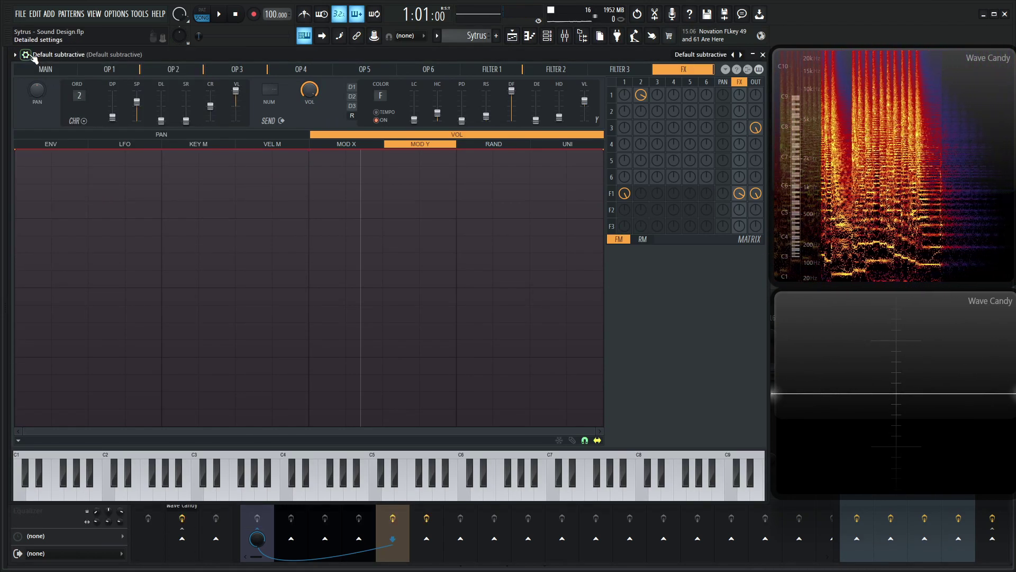
left_click(25, 54)
left_click(46, 73)
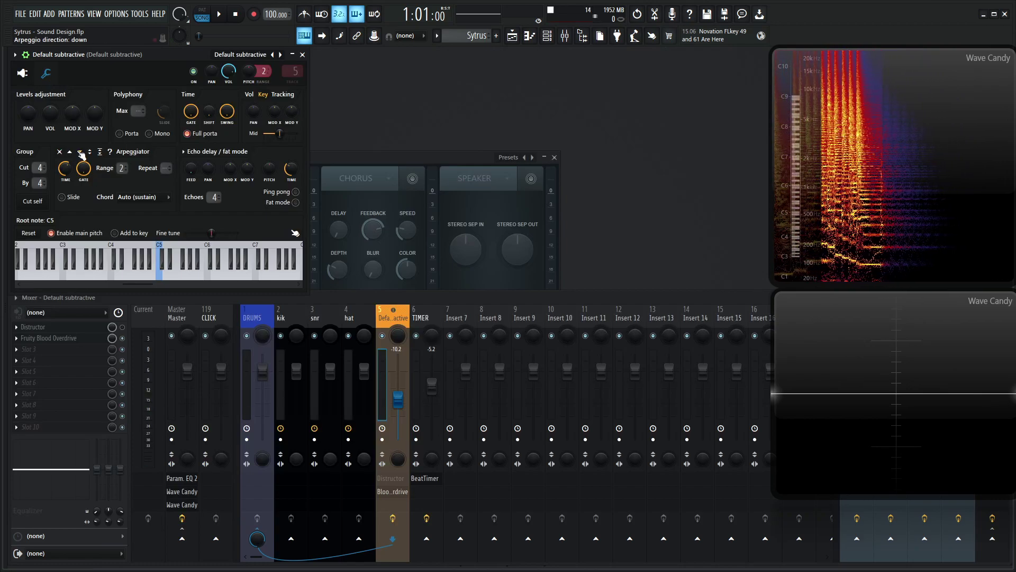
key("g")
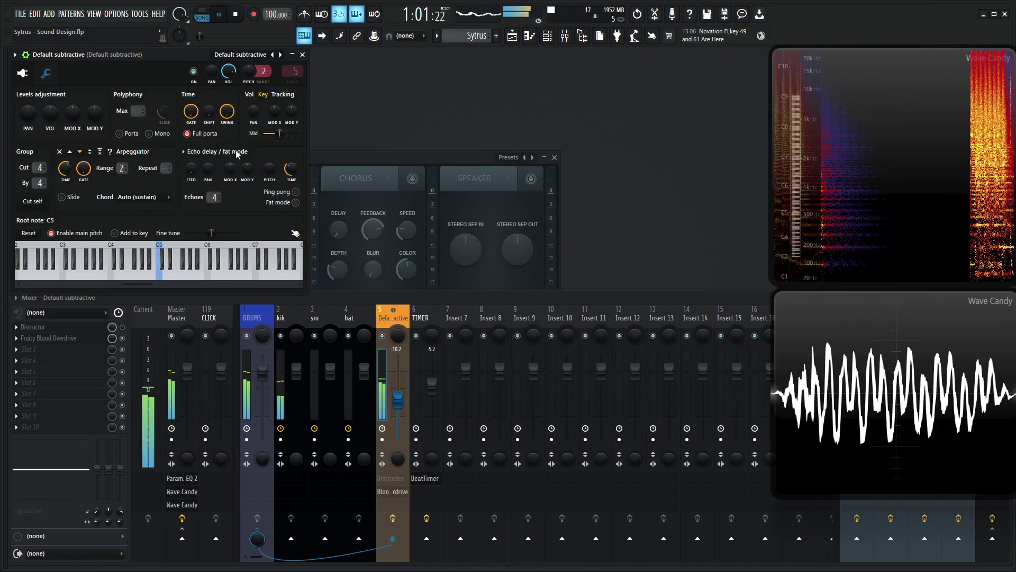
Return to the synth's main settings, reduce modulation X to near its centre during playback, and stop the loop.
left_click(22, 73)
left_click(45, 94)
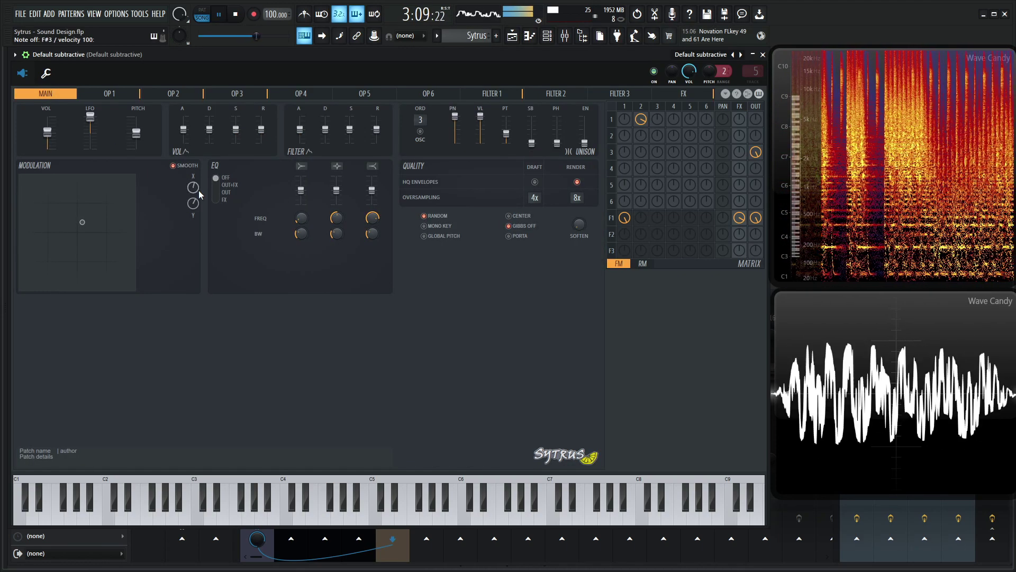
key("space")
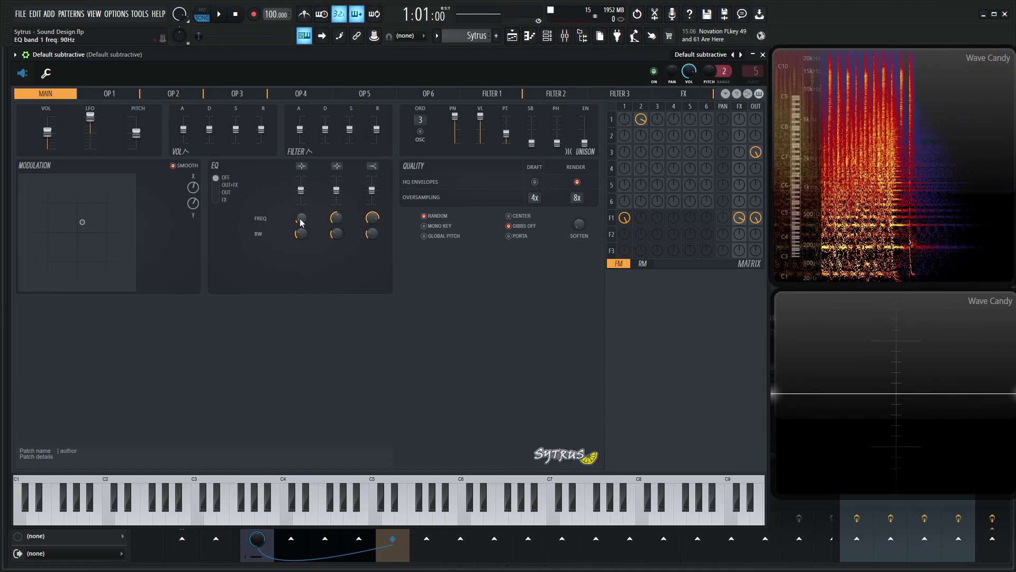
Apply the synth's EQ to OUT+FX and lower the level of EQ band 1.
left_click_drag(304, 193, 304, 188)
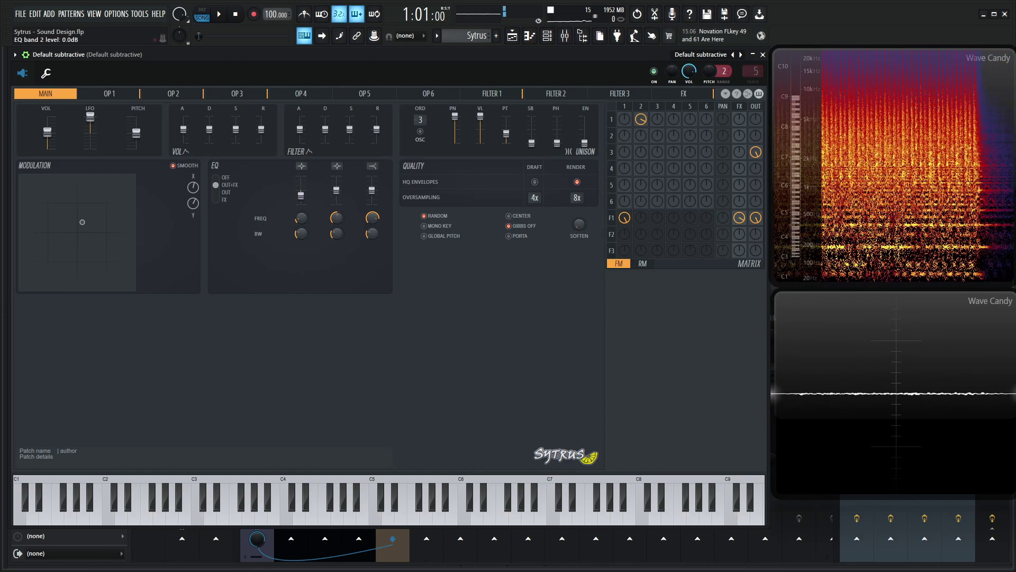
Raise the level of EQ band 2 slightly and audition the bass over the drum loop while sweeping modulation X.
key("g")
left_click_drag(337, 217, 337, 221)
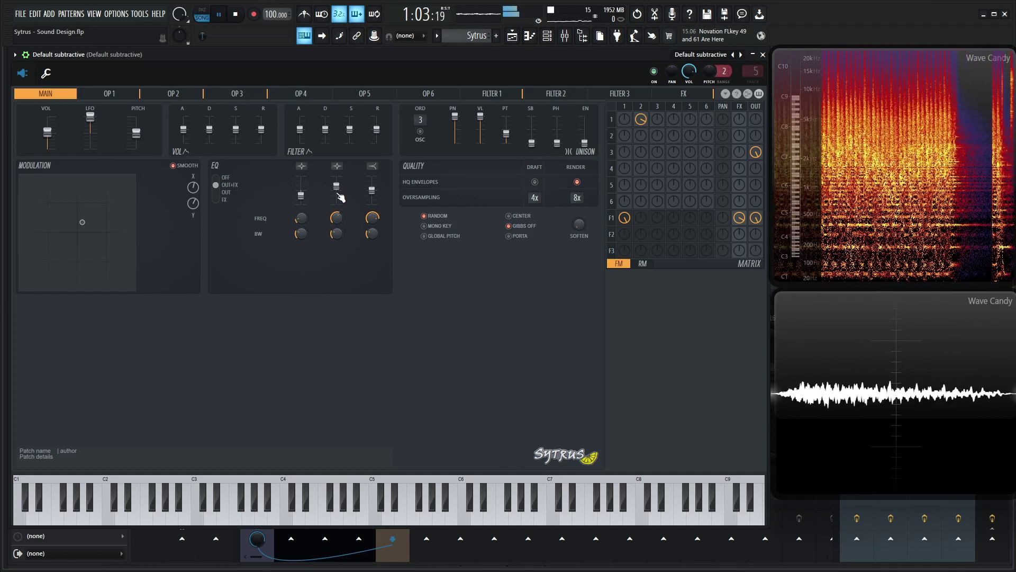
left_click_drag(192, 187, 192, 209)
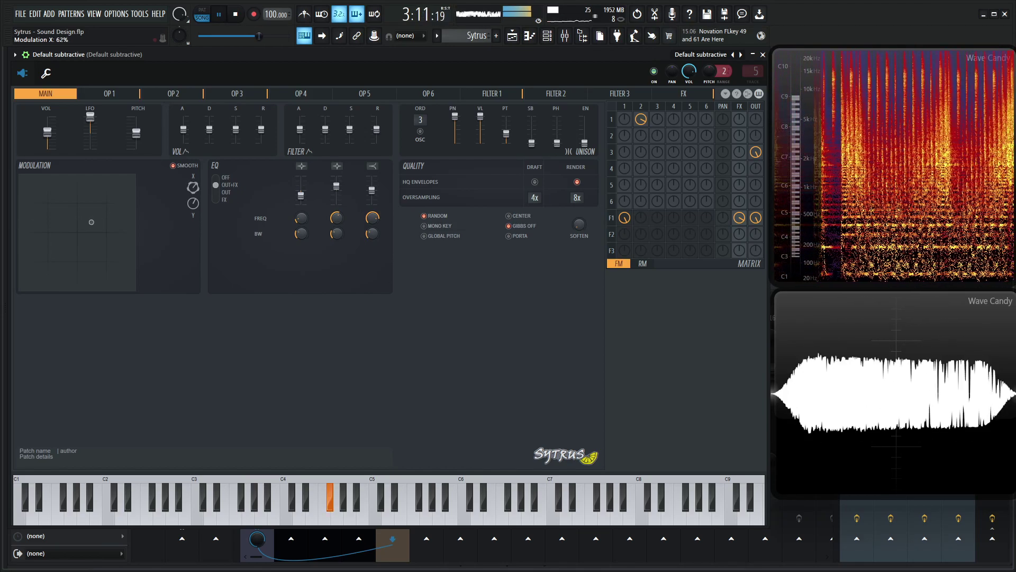
left_click_drag(193, 187, 192, 175)
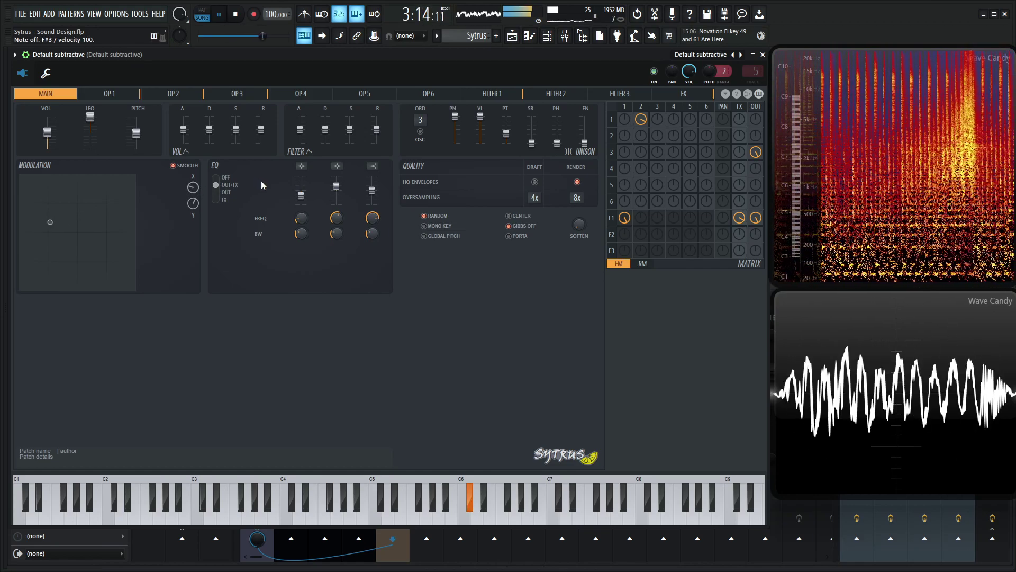
key("space")
key("x")
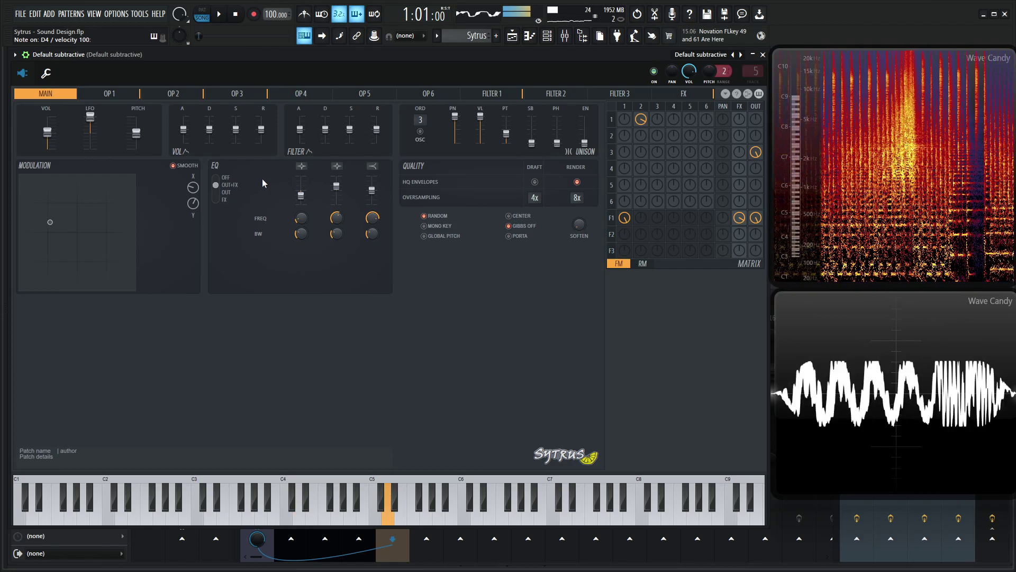
left_click_drag(192, 189, 192, 169)
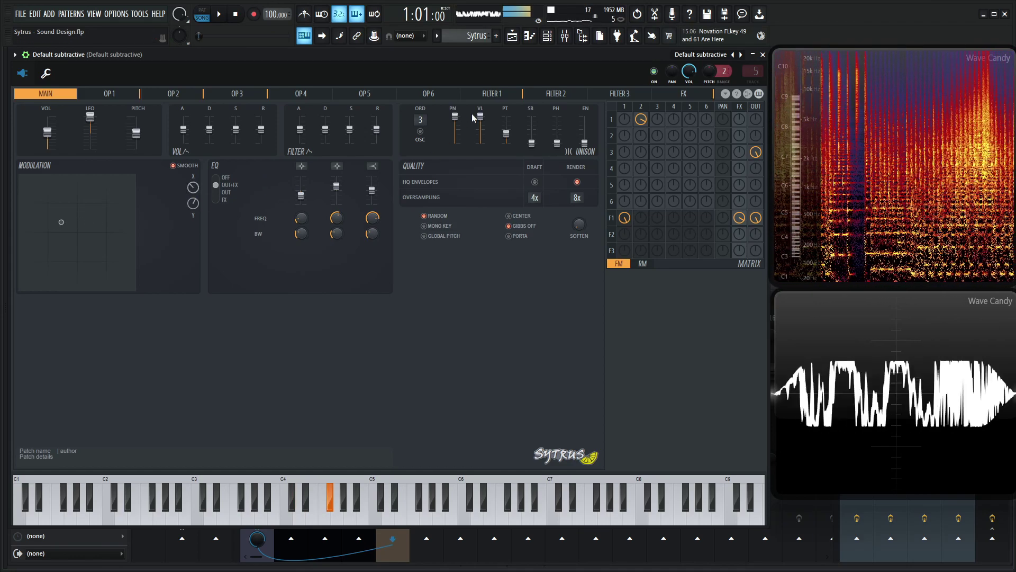
Audition Filter 1's x2, x3, ALT x2 and ALT x3 modes during playback, enable FLAT, and return the mode to x1.
left_click(499, 95)
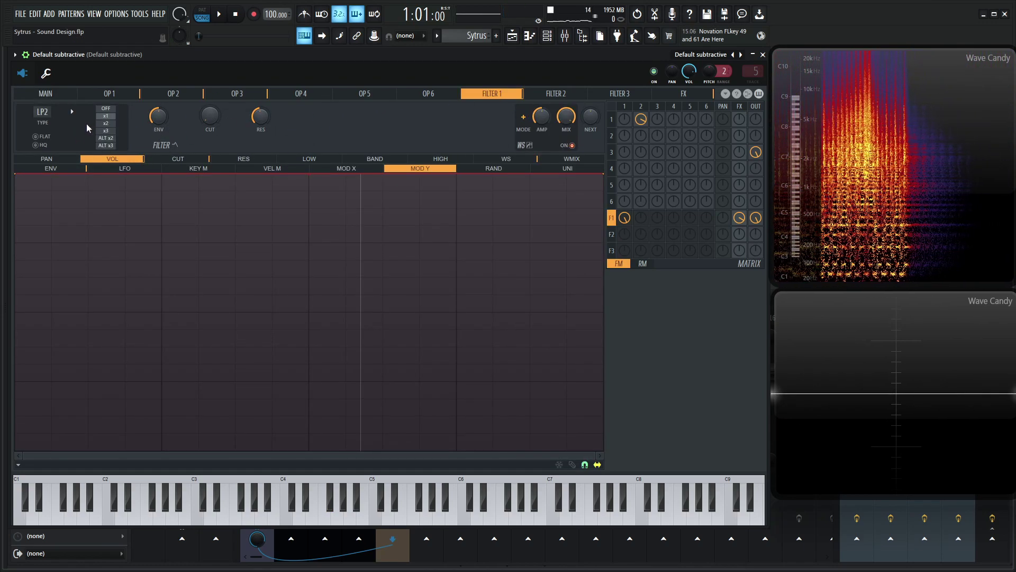
key("space")
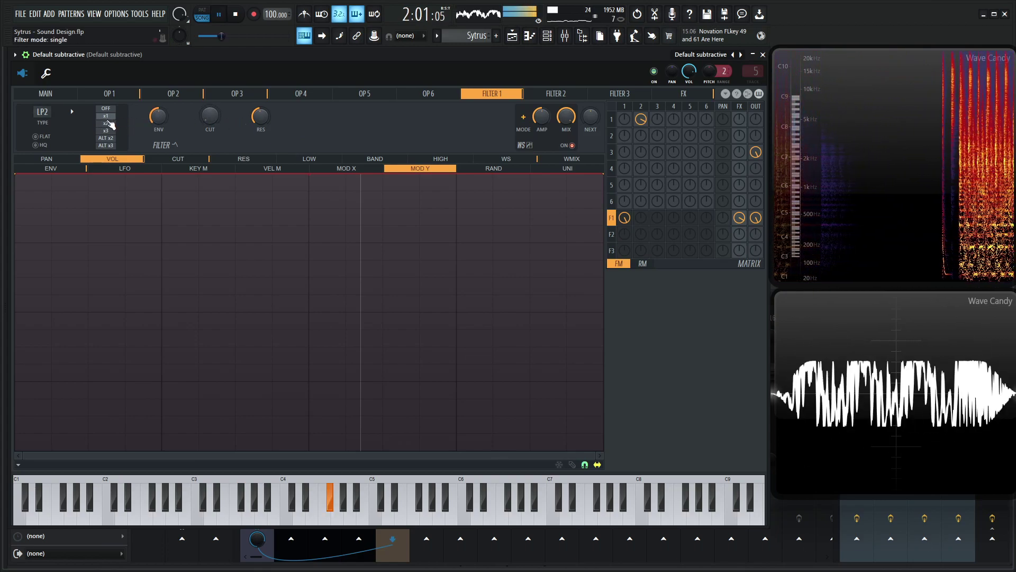
left_click(107, 123)
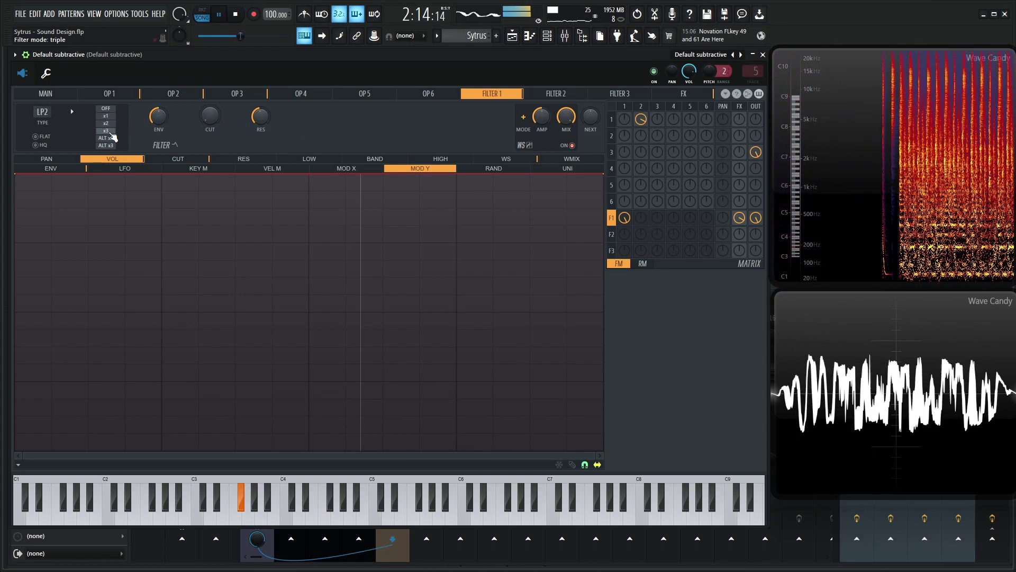
left_click(109, 138)
left_click(110, 145)
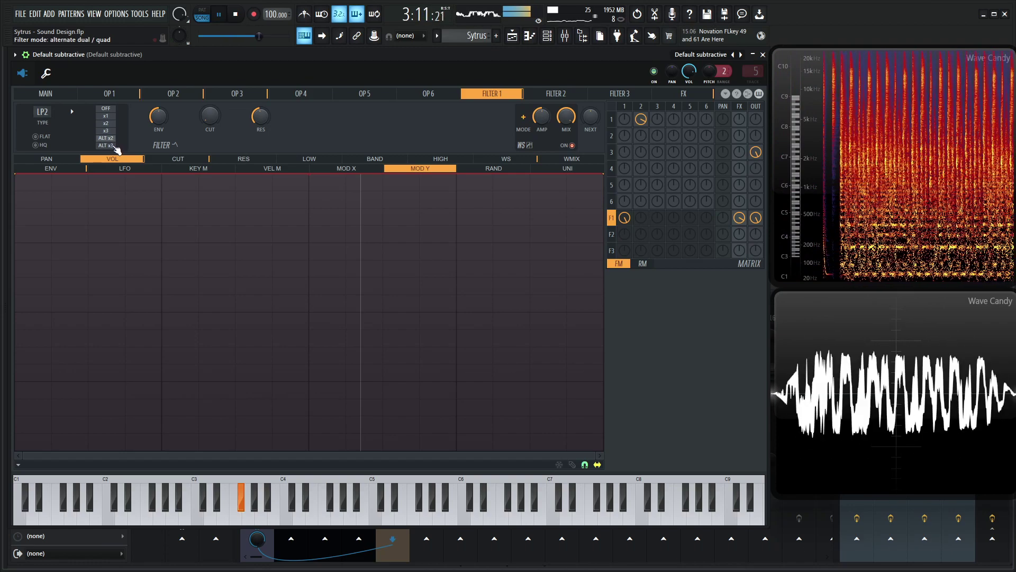
left_click(42, 137)
left_click(108, 138)
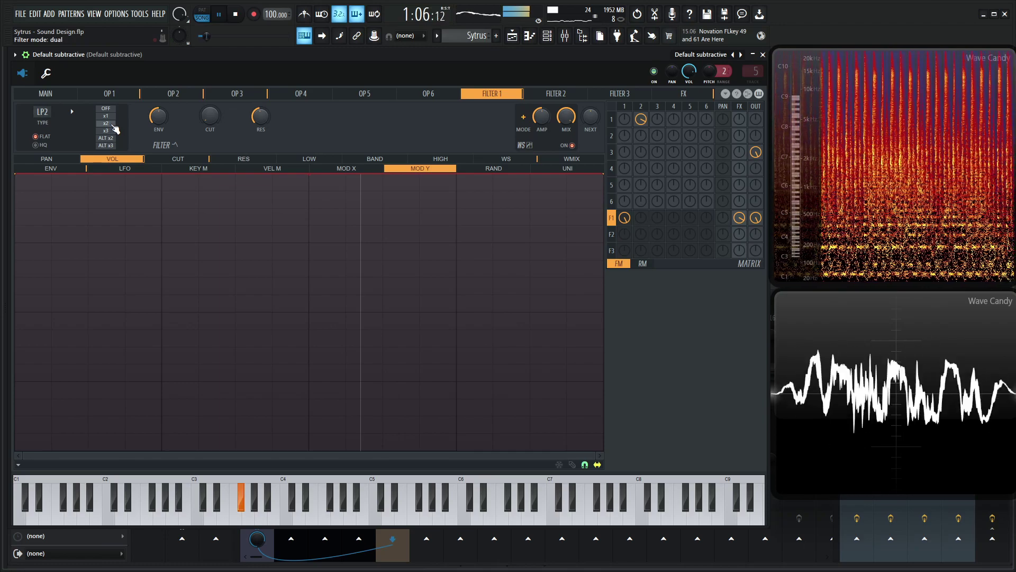
left_click(106, 115)
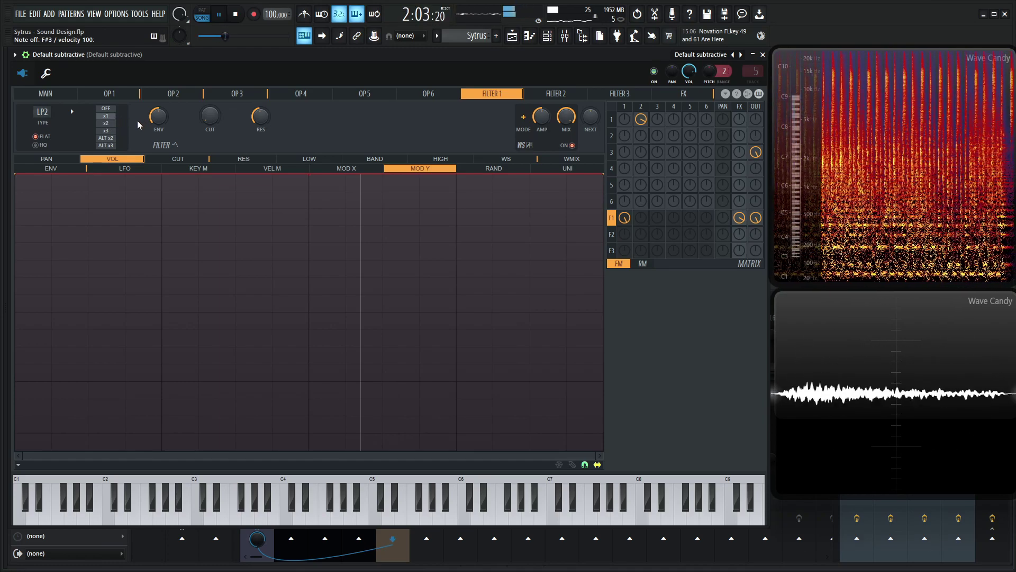
Raise modulation X close to its centre in the main settings during playback and stop the loop.
left_click(45, 93)
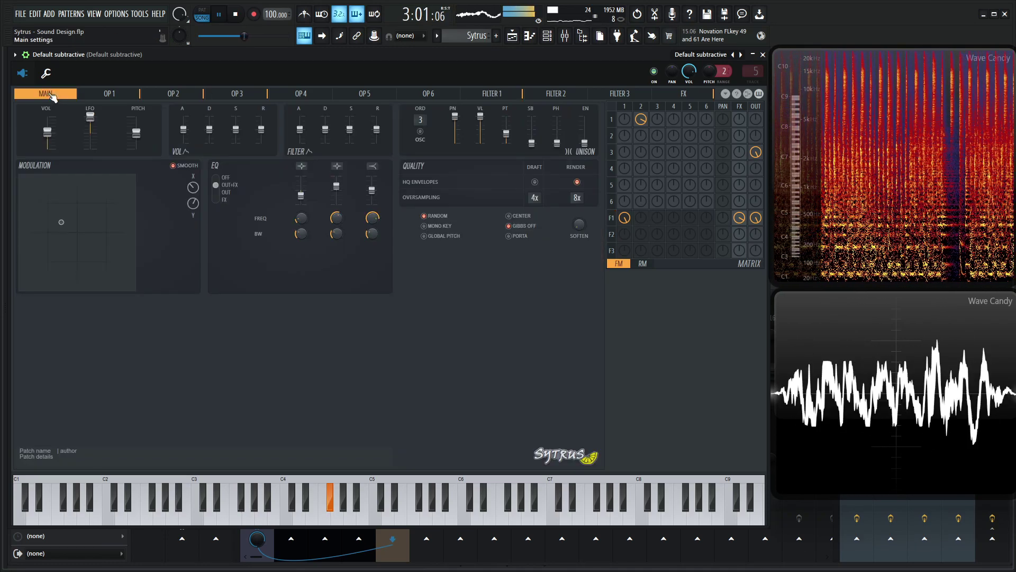
left_click_drag(193, 187, 193, 173)
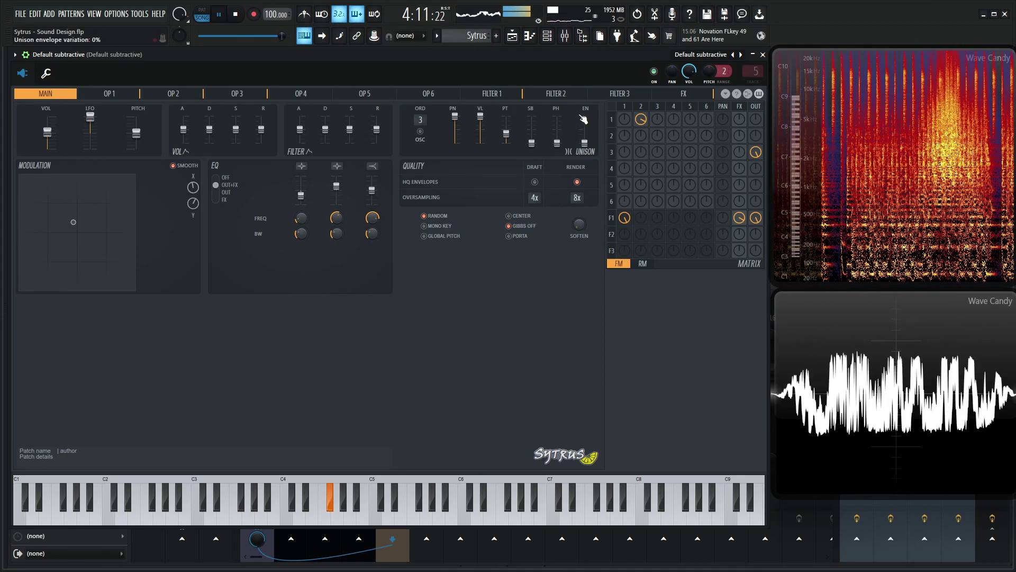
key("space")
Try the Cherry phaser type on Filter 1 and audition it with modulation X lowered to its minimum.
left_click(523, 94)
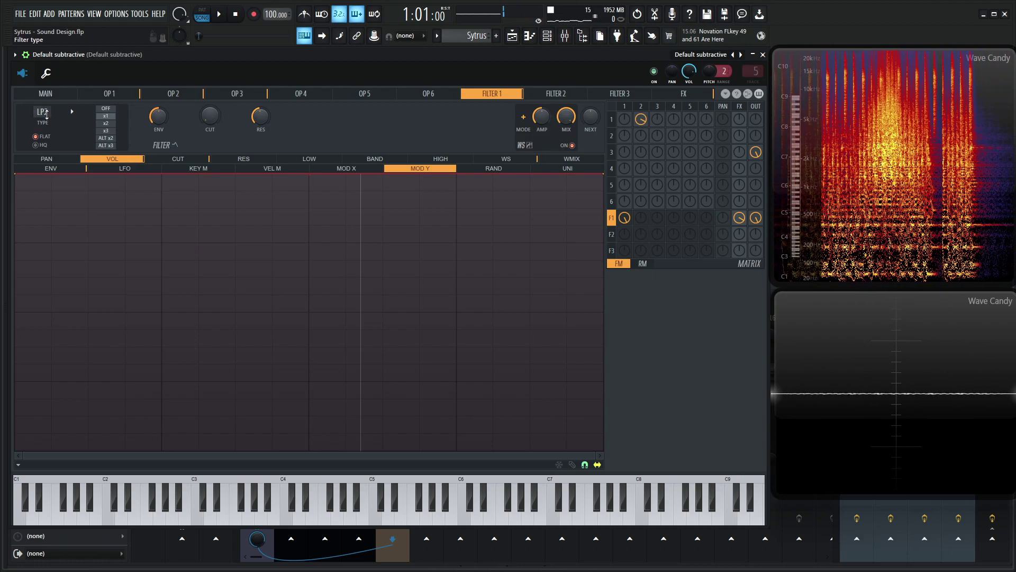
left_click(71, 109)
left_click(98, 254)
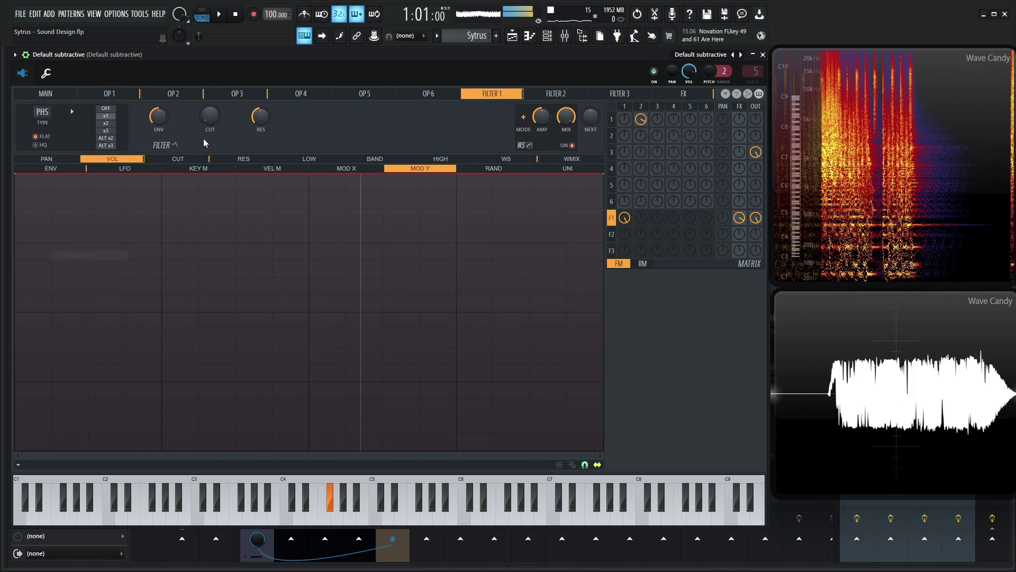
left_click(46, 93)
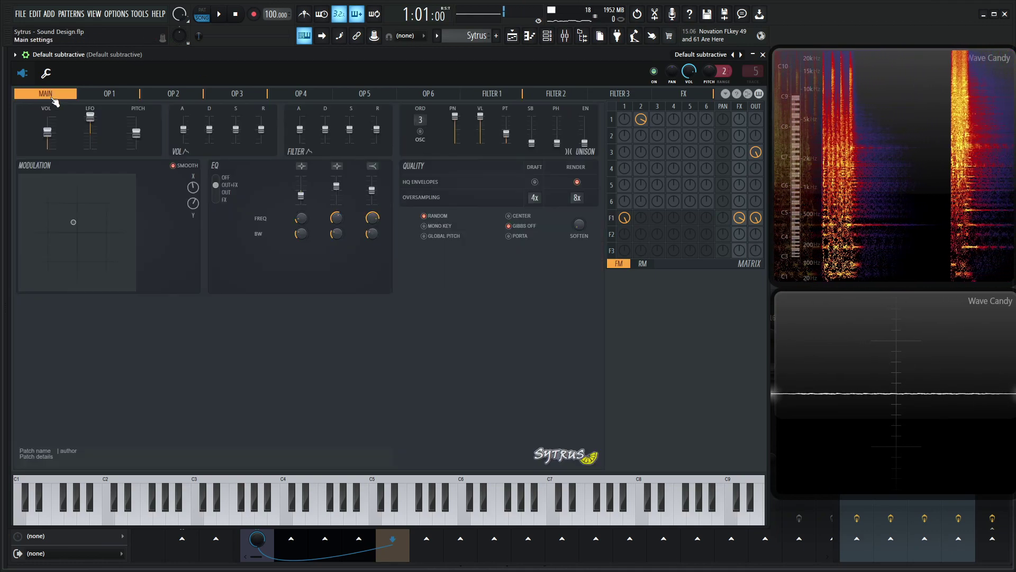
left_click_drag(192, 187, 193, 219)
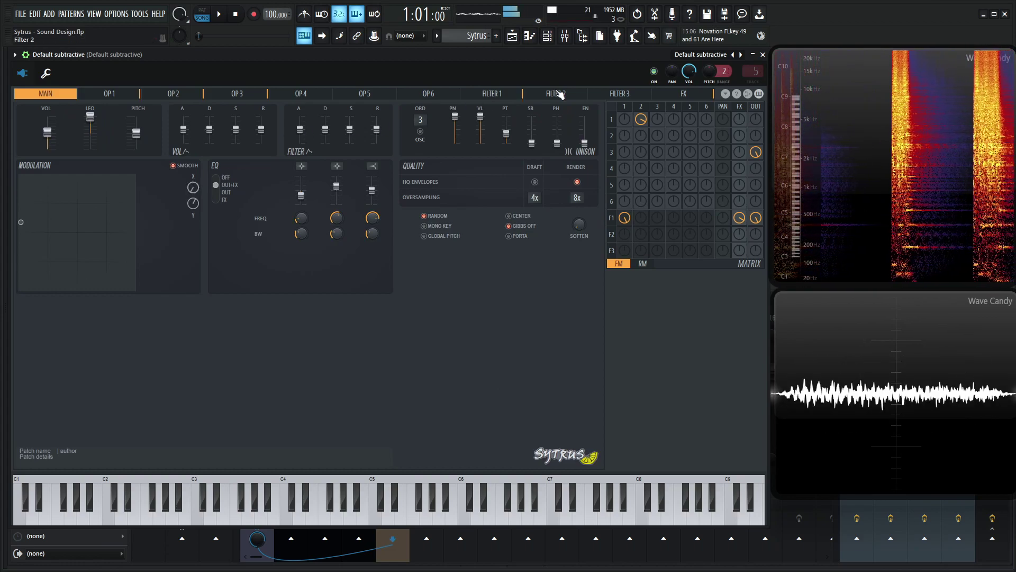
left_click(503, 93)
left_click_drag(209, 116, 261, 143)
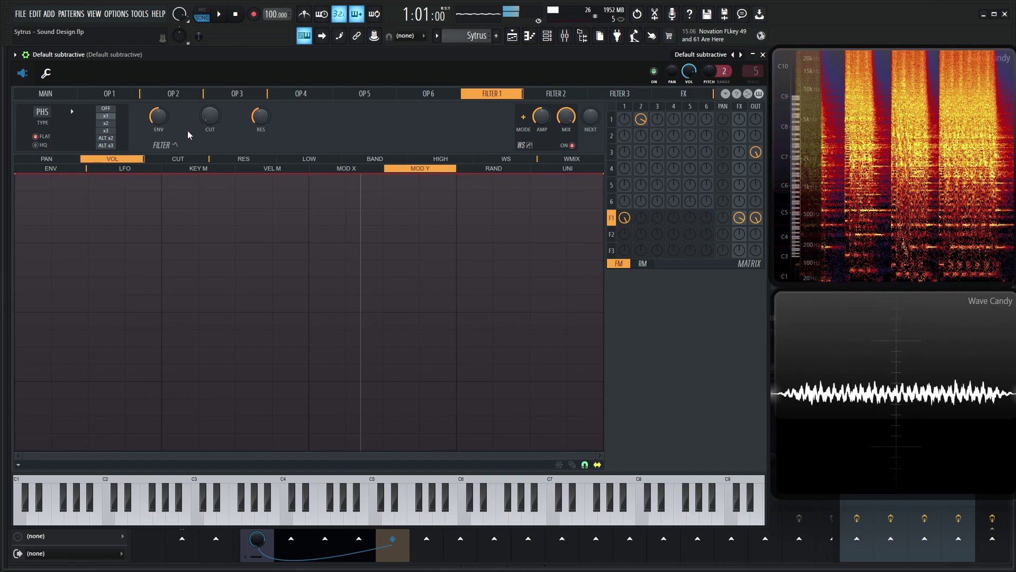
Set Filter 1's type to Lime low pass and audition it over the loop while adjusting modulation X.
left_click(42, 111)
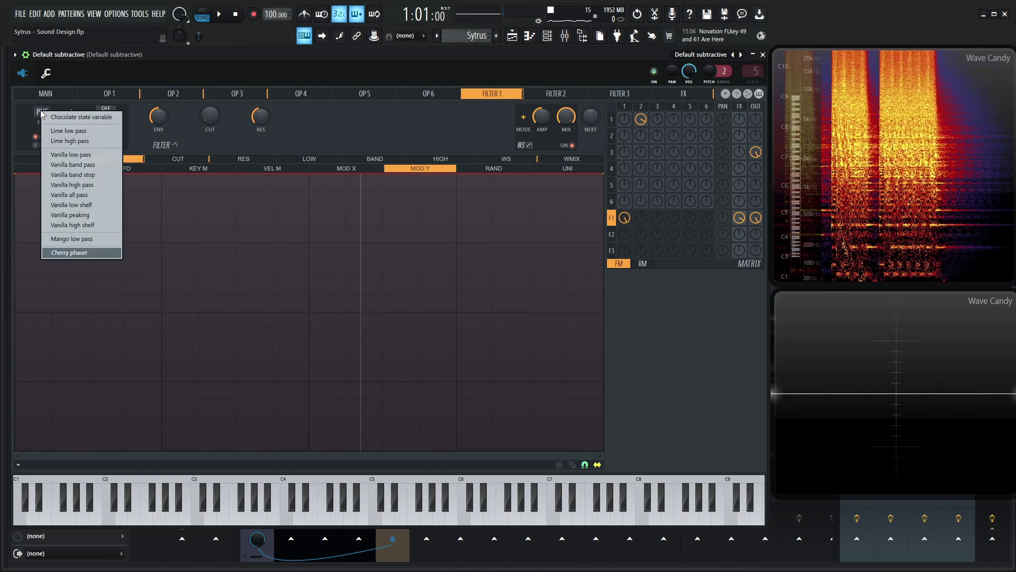
left_click(69, 131)
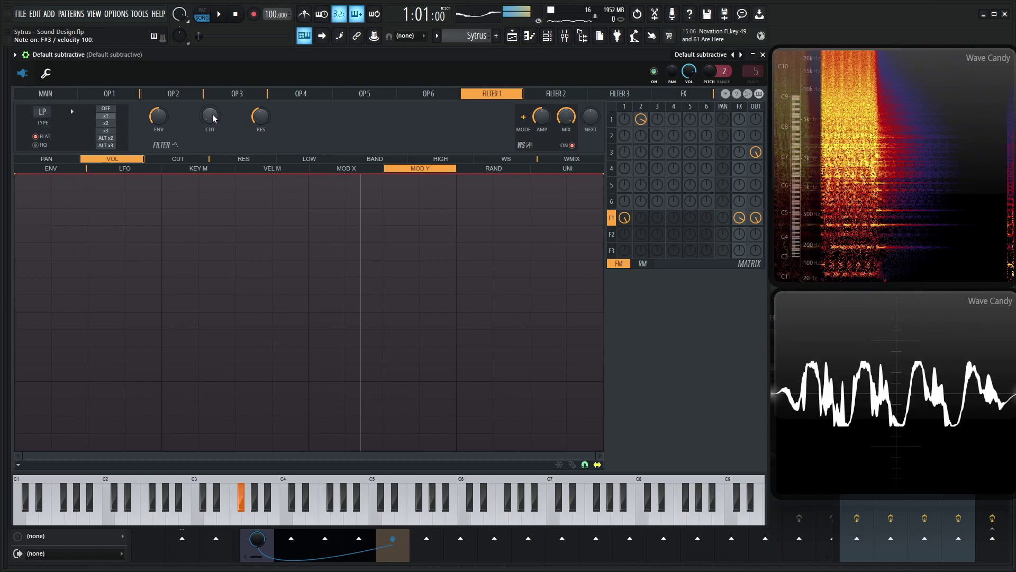
left_click(45, 93)
mouse_move(193, 187)
left_mouse_down()
mouse_move(196, 198)
mouse_move(193, 173)
mouse_move(194, 193)
left_mouse_up()
key("space")
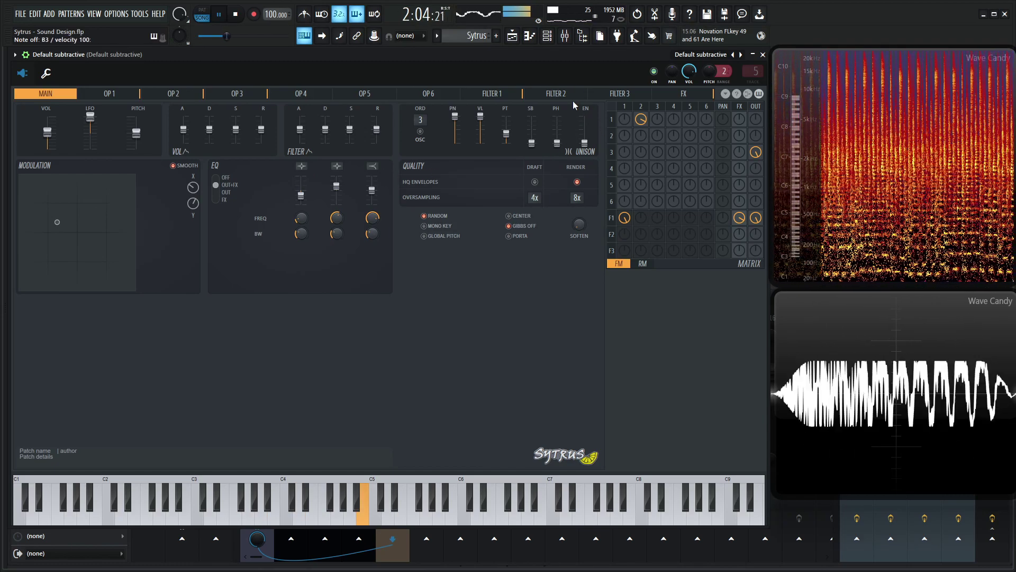
key("space")
Shape Filter 1's volume envelope into a shorter decay that falls to zero, and enable its tempo sync.
left_click(502, 96)
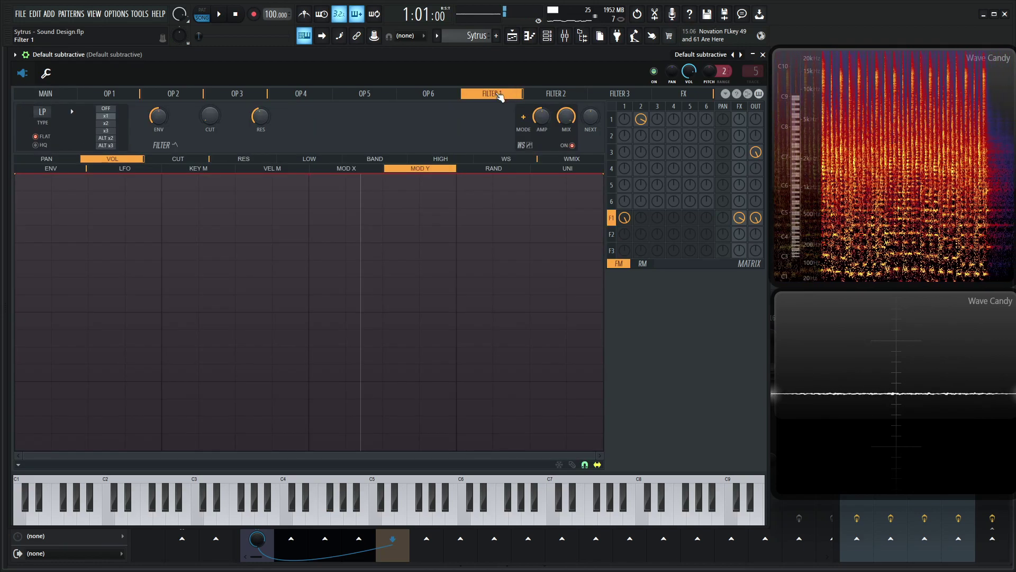
left_click_drag(8, 195, 52, 200)
key("alt+F8")
left_click(48, 169)
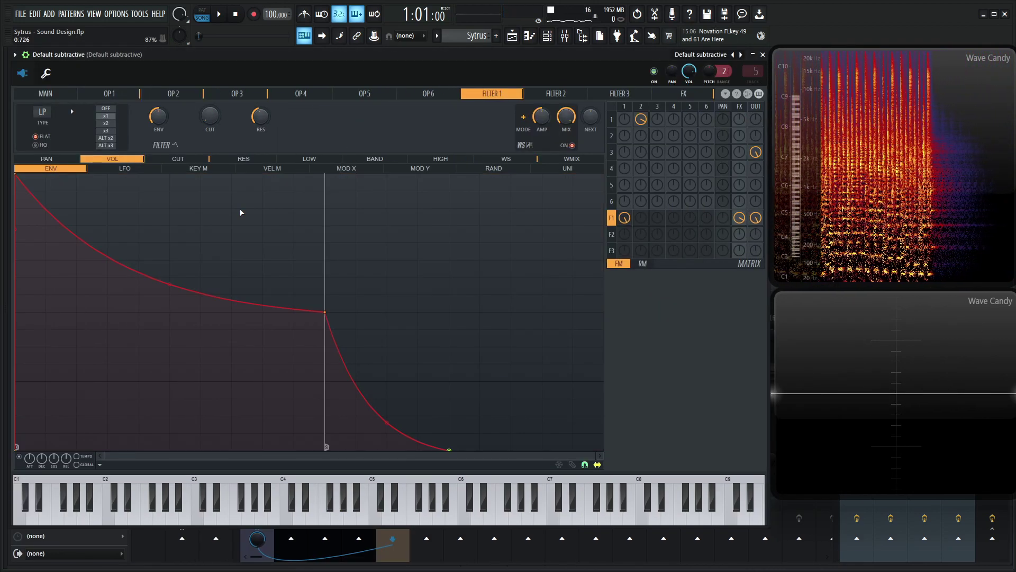
left_click_drag(325, 312, 170, 448)
left_click(91, 456)
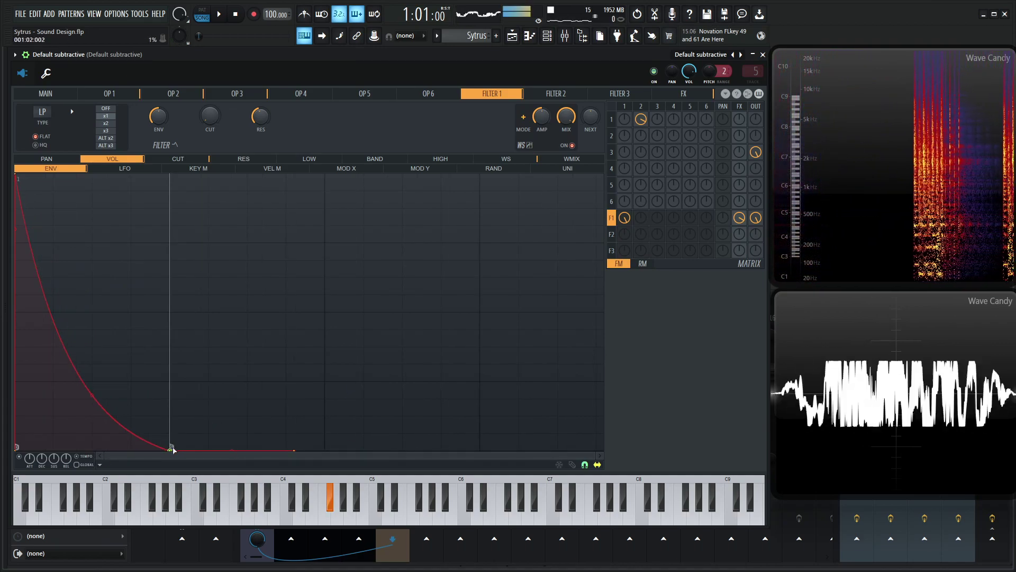
Halve the decay length of Filter 1's volume envelope, shorten its release, bend the decay curve outward, and start playback.
left_click_drag(88, 406, 41, 519)
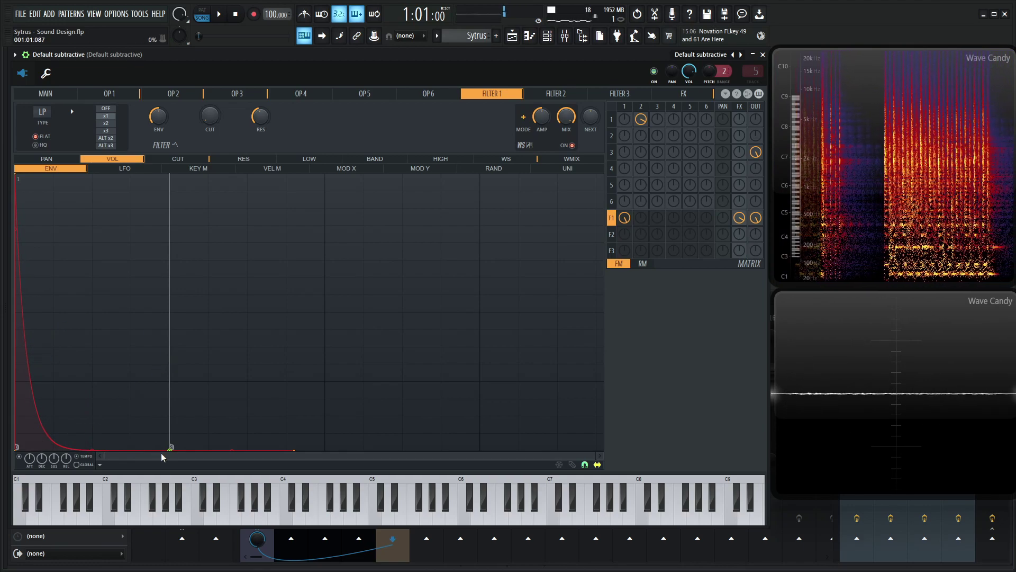
left_click_drag(171, 447, 94, 447)
left_click_drag(211, 451, 170, 451)
left_click_drag(50, 450, 54, 271)
key("space")
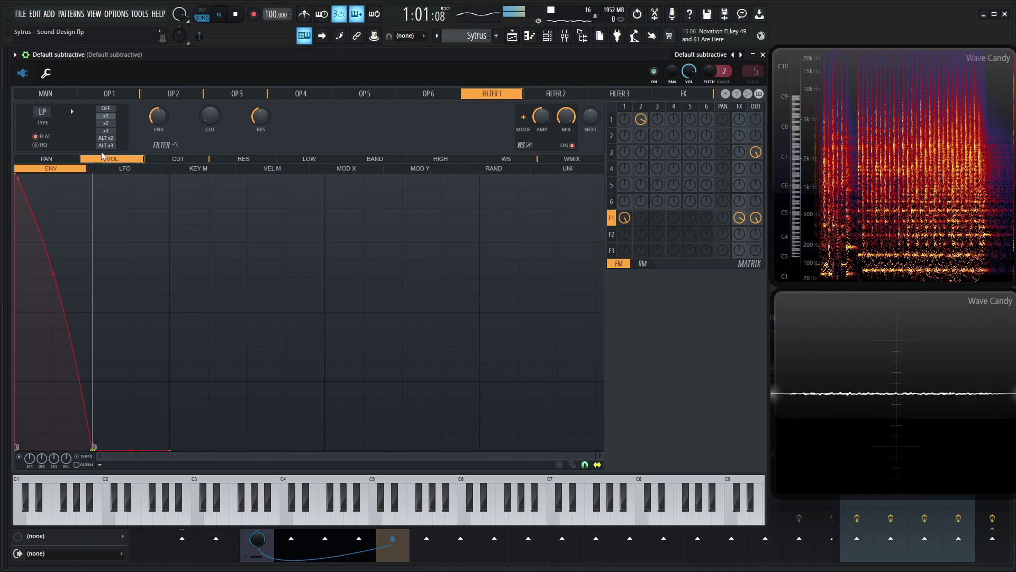
Raise modulation X in the main settings and bend the decay curve of Filter 1's volume envelope inward for a fast initial drop.
left_click(61, 94)
mouse_move(193, 188)
left_mouse_down()
mouse_move(193, 163)
mouse_move(193, 172)
left_mouse_up()
left_click(515, 97)
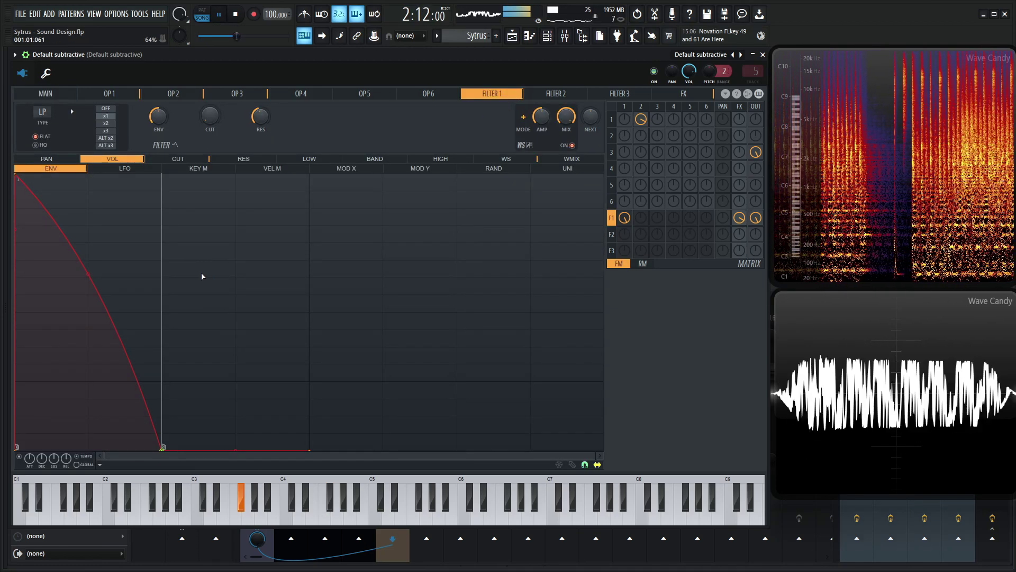
left_click_drag(91, 274, 90, 402)
left_click_drag(88, 450, 87, 421)
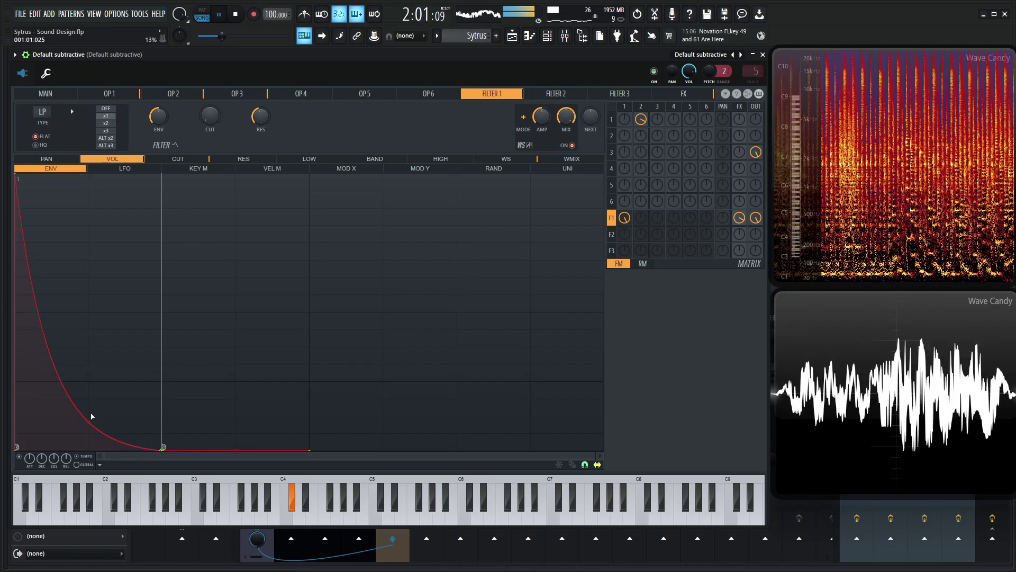
Nudge Filter 1's resonance and sweep modulation X during playback, leaving it just below centre before stopping the loop.
left_click(46, 93)
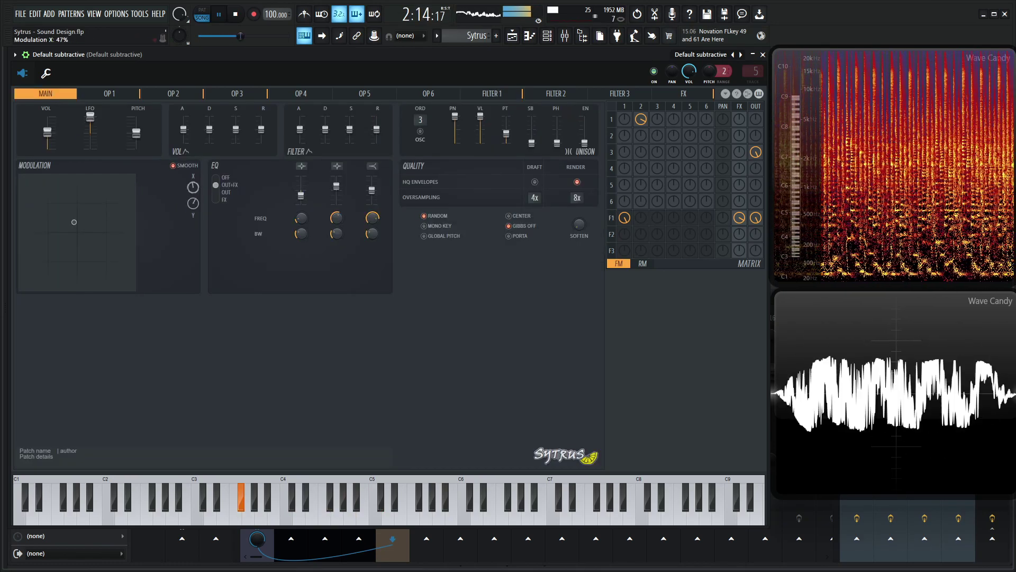
left_click_drag(193, 187, 193, 205)
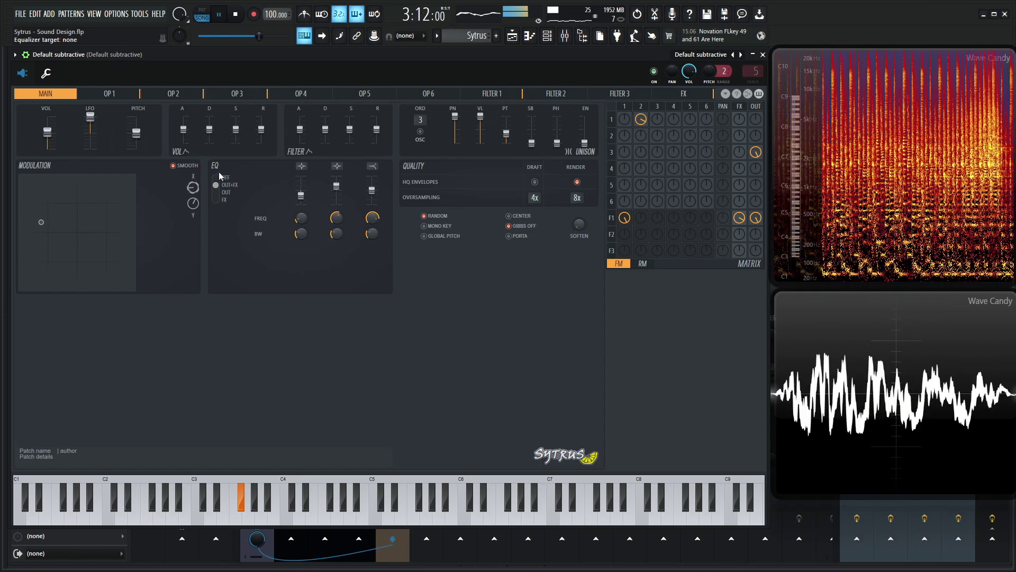
left_click(491, 94)
left_click_drag(260, 117, 260, 112)
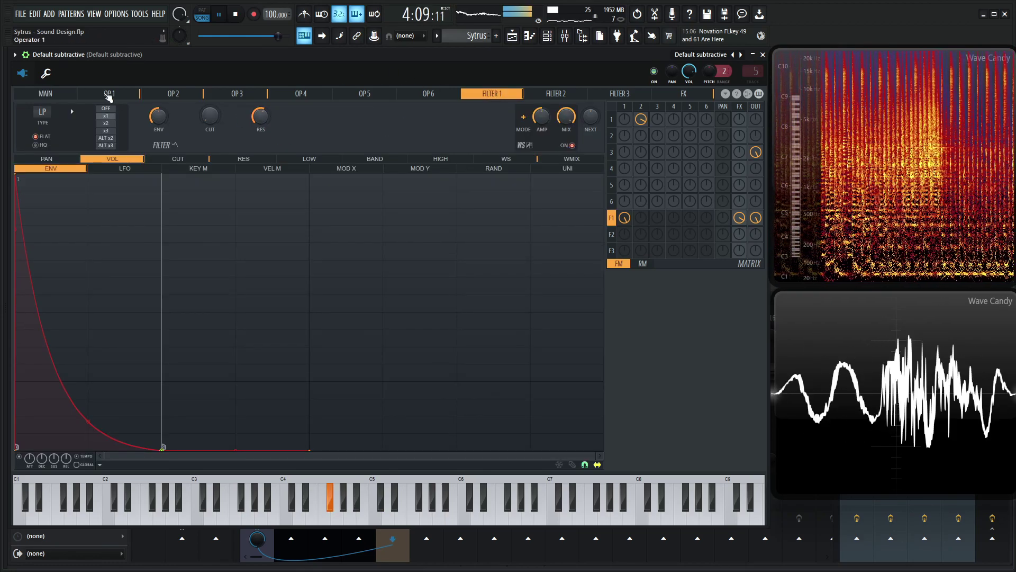
left_click(45, 93)
left_click_drag(194, 188, 194, 180)
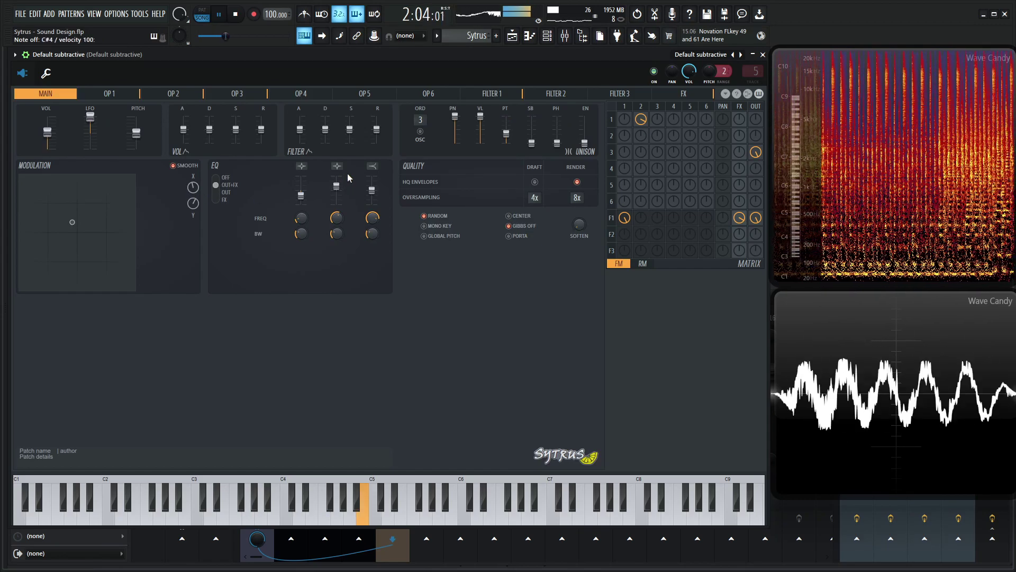
key("space")
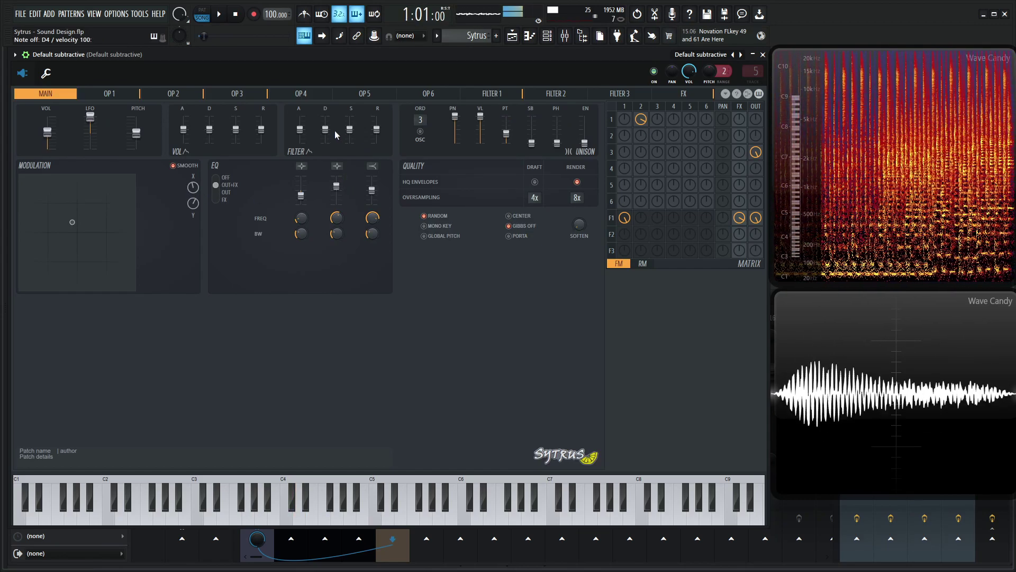
Set operator 4's oscillator shape to Saw.
left_click(301, 94)
right_click(89, 121)
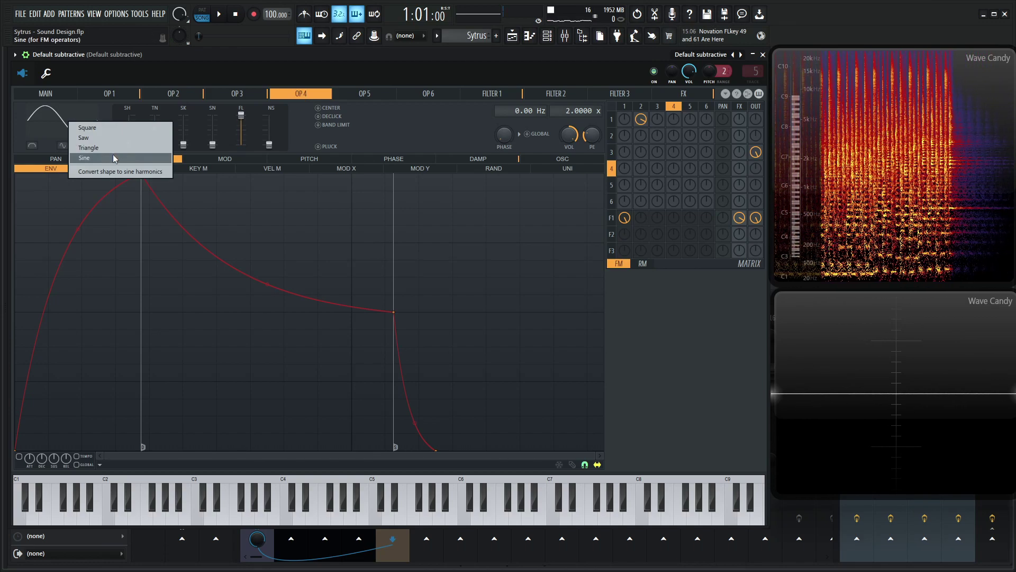
left_click(106, 148)
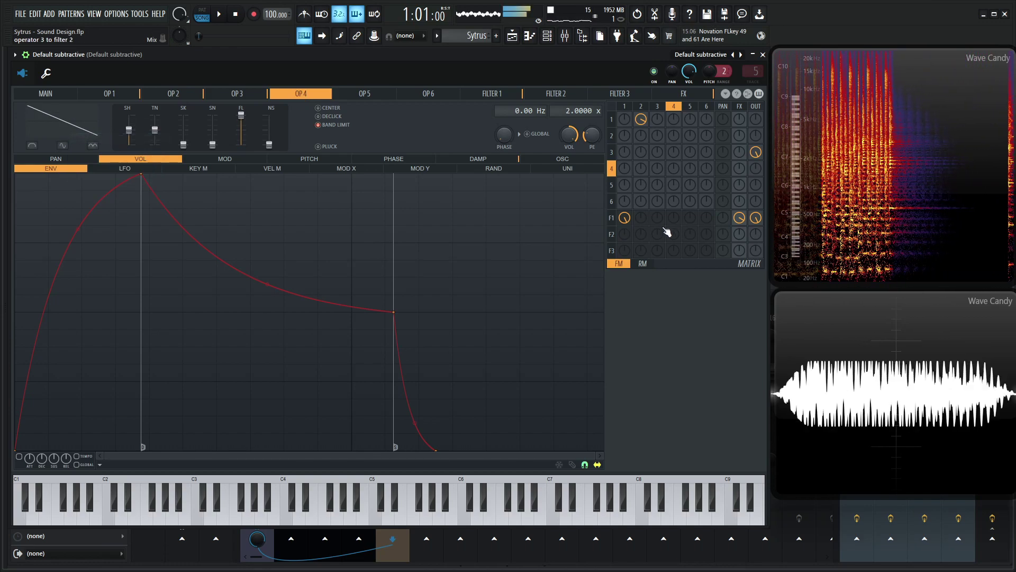
Route operator 4 fully into Filter 1 and set operator 4's frequency ratio to 4.0000x.
left_click_drag(675, 217, 675, 164)
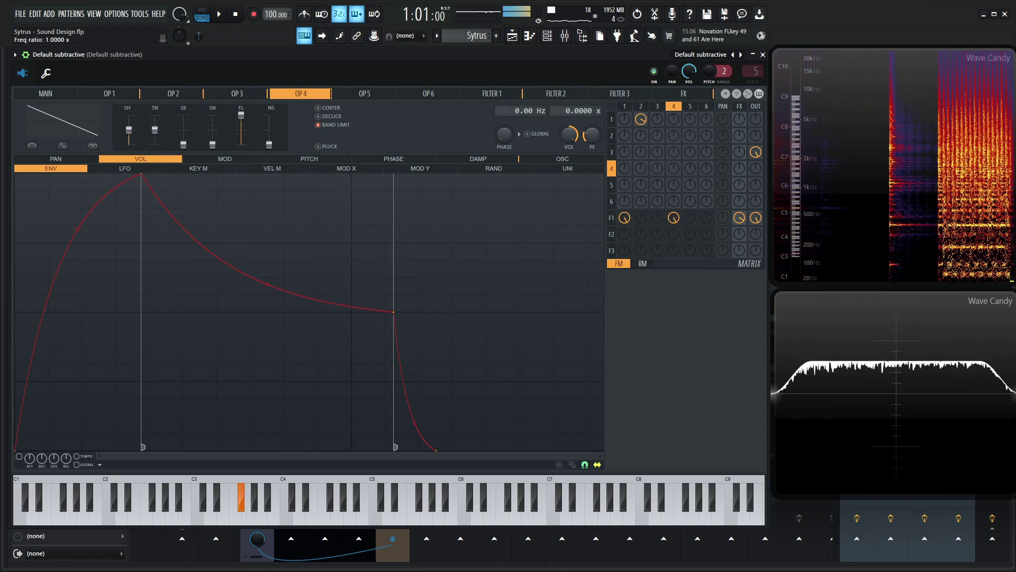
left_click_drag(569, 111, 569, 100)
scroll(576, 110, "up", 1)
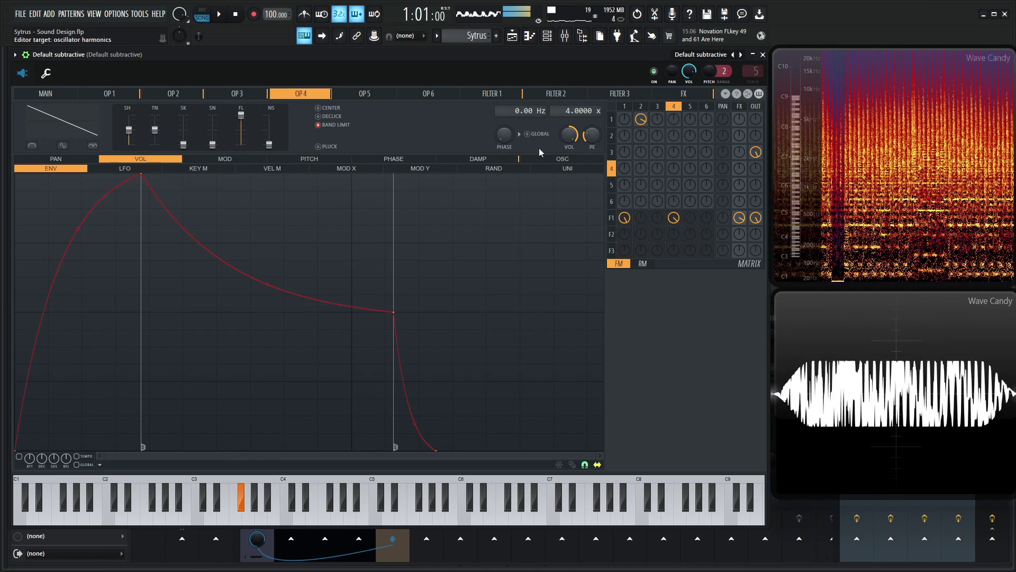
Return to the main settings, raise the project tempo to 131 BPM with playback stopped, and restart the loop.
left_click(59, 94)
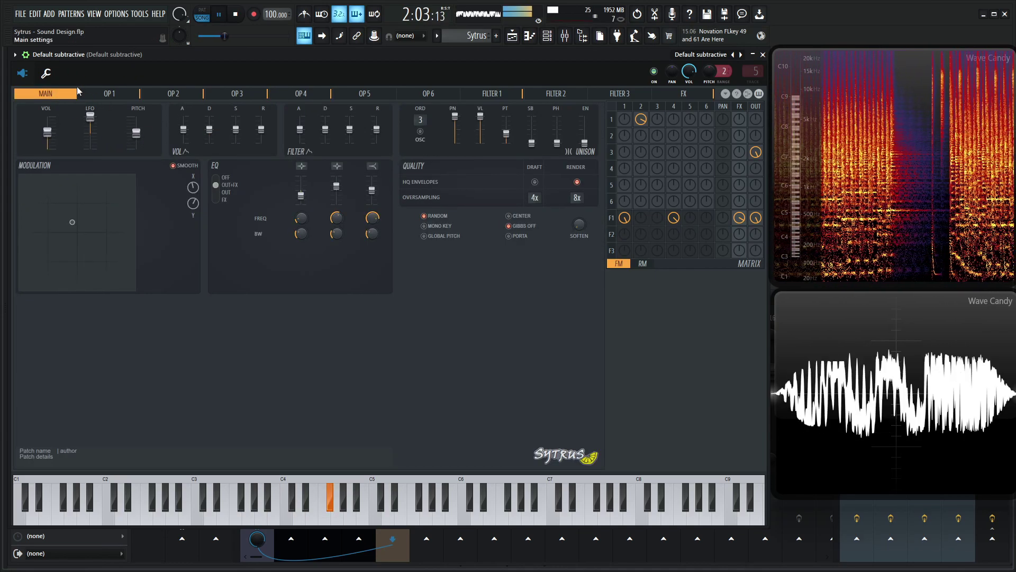
key("space")
left_click_drag(272, 14, 273, 1)
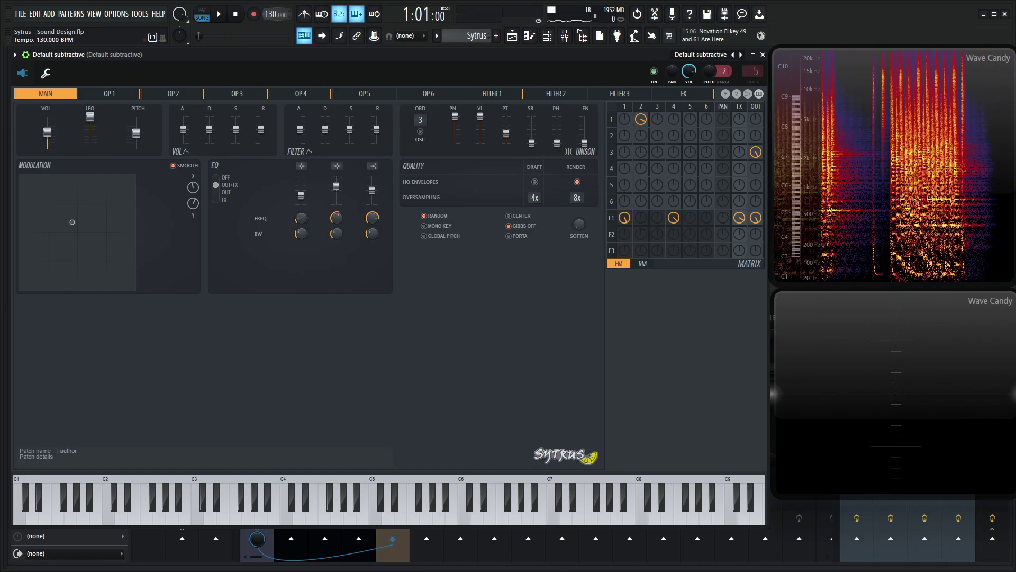
scroll(276, 14, "up", 1)
key("space")
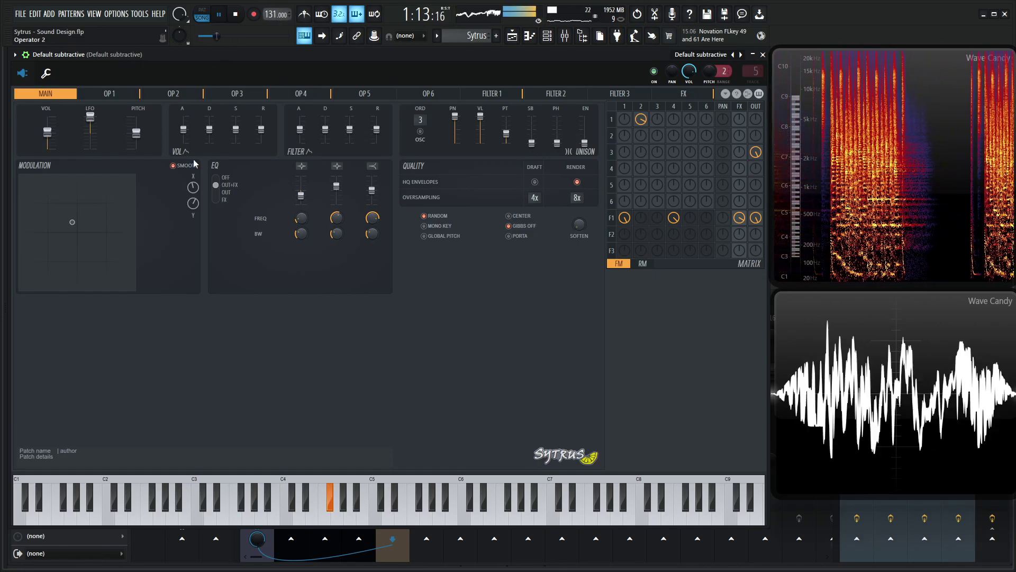
Sweep modulation X lower during playback, leaving it at about a third of its range, and stop the loop.
left_click_drag(193, 189, 193, 208)
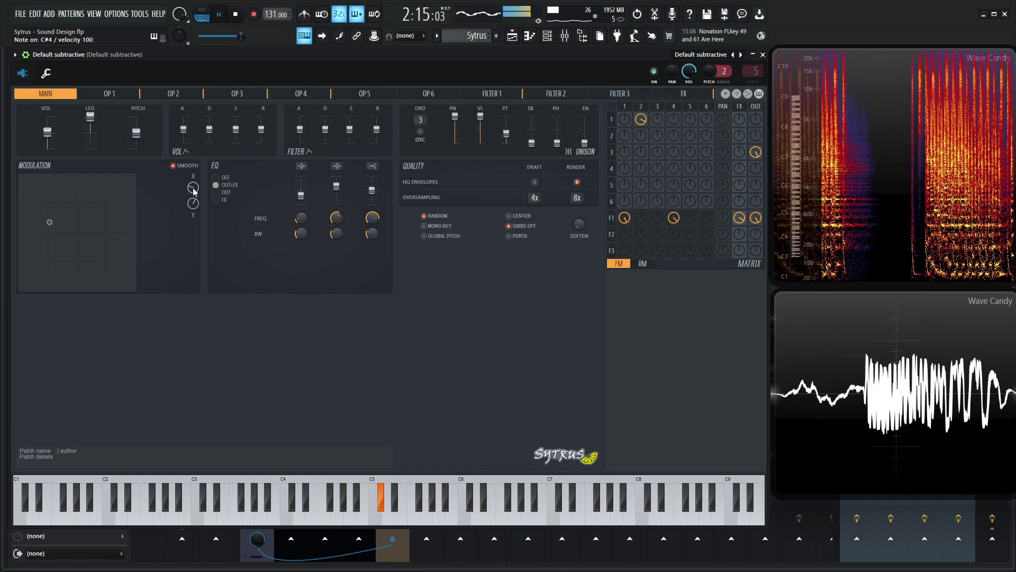
scroll(193, 189, "up", 2)
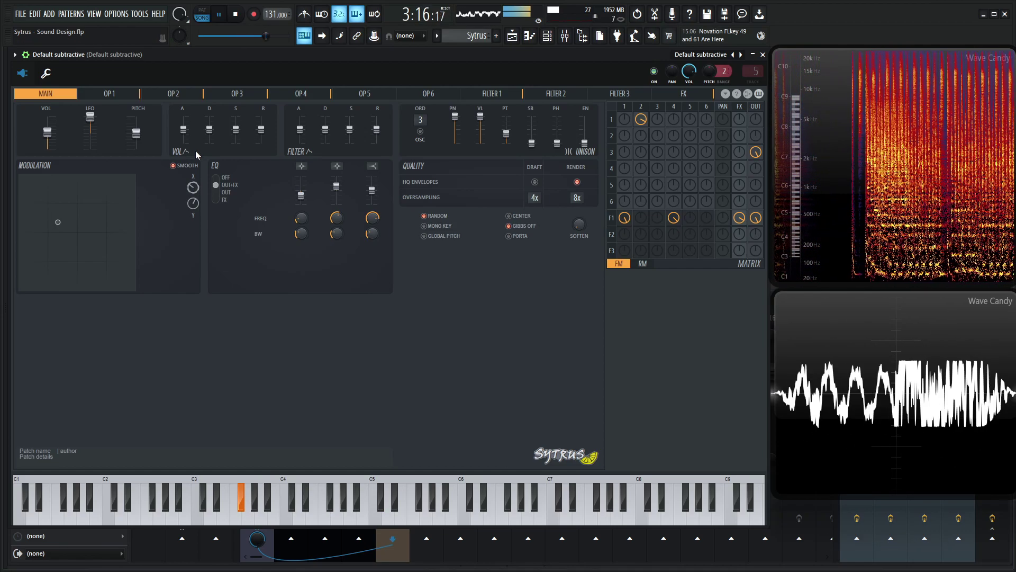
mouse_move(194, 189)
left_mouse_down()
mouse_move(194, 146)
mouse_move(194, 202)
left_mouse_up()
key("space")
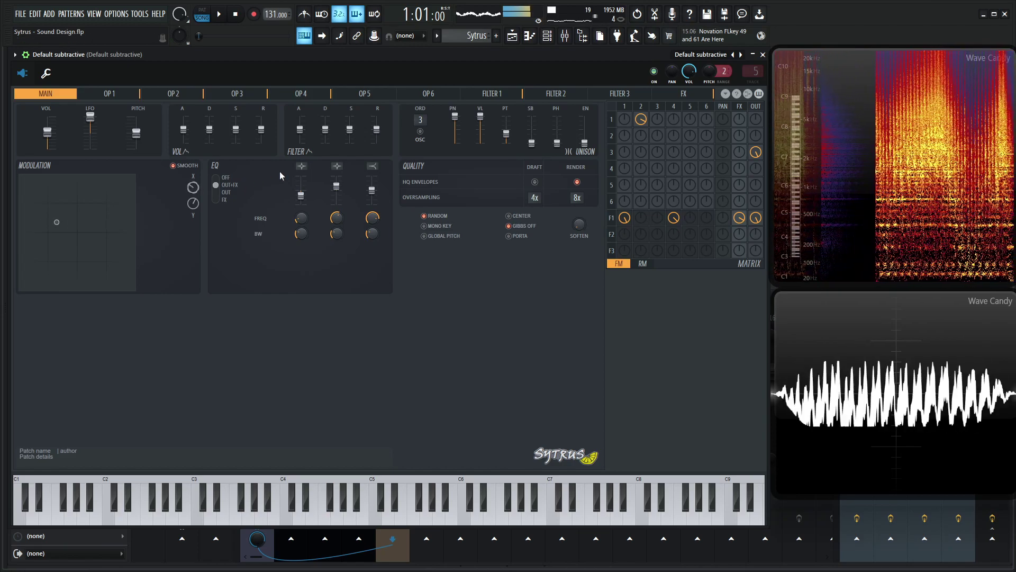
Check the FX settings, return to the main settings, and lower the project tempo to 116 BPM.
left_click(682, 95)
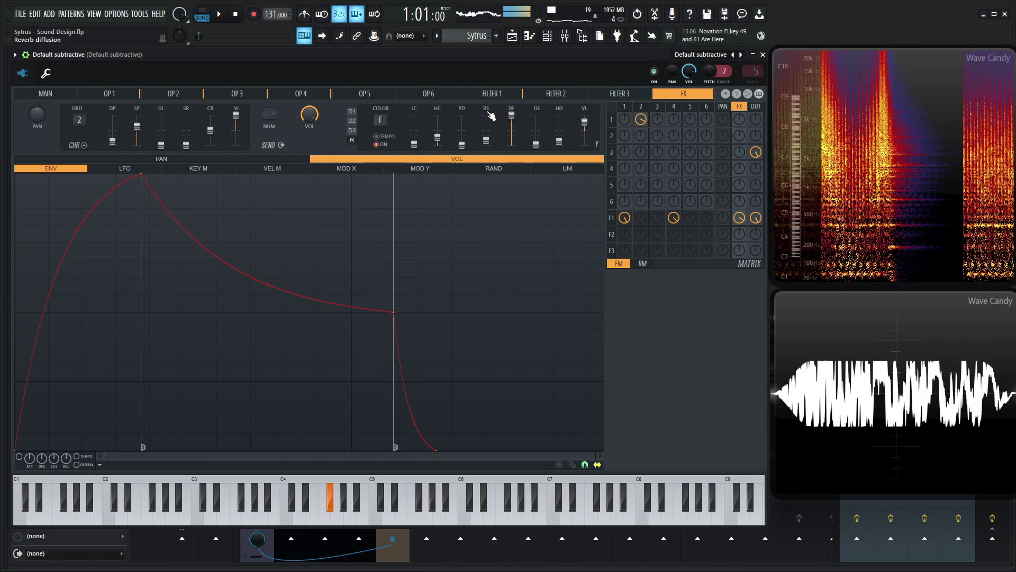
left_click(46, 93)
left_click_drag(272, 14, 272, 25)
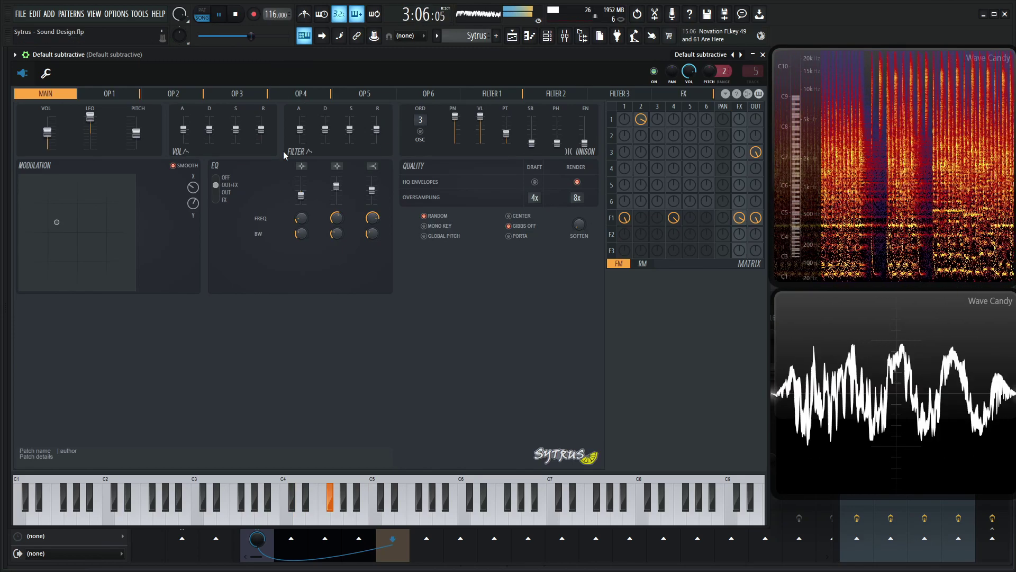
Raise modulation X to 68% during playback, stop the loop, and sweep it further before leaving it just below centre.
left_click_drag(193, 187, 193, 169)
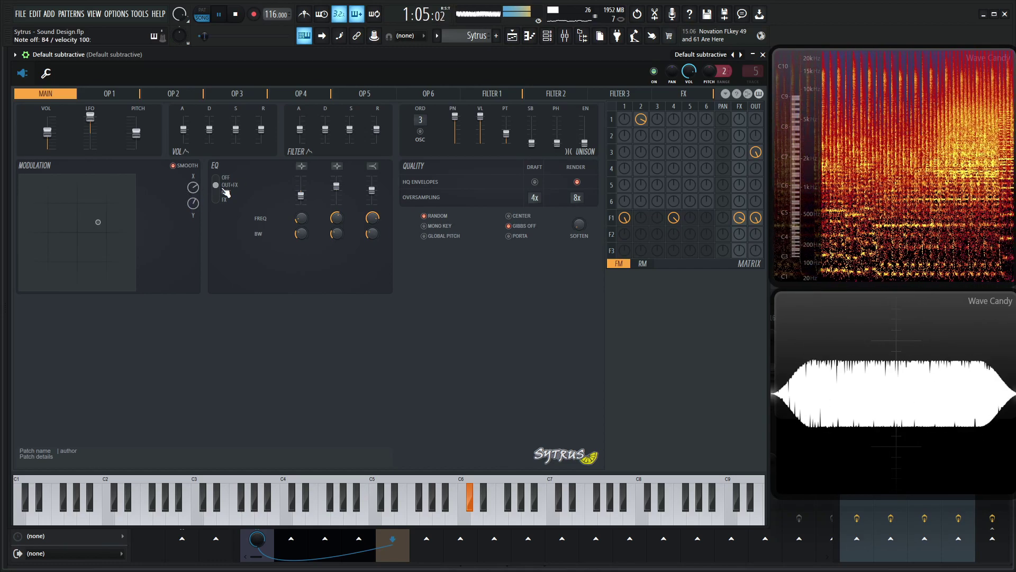
key("space")
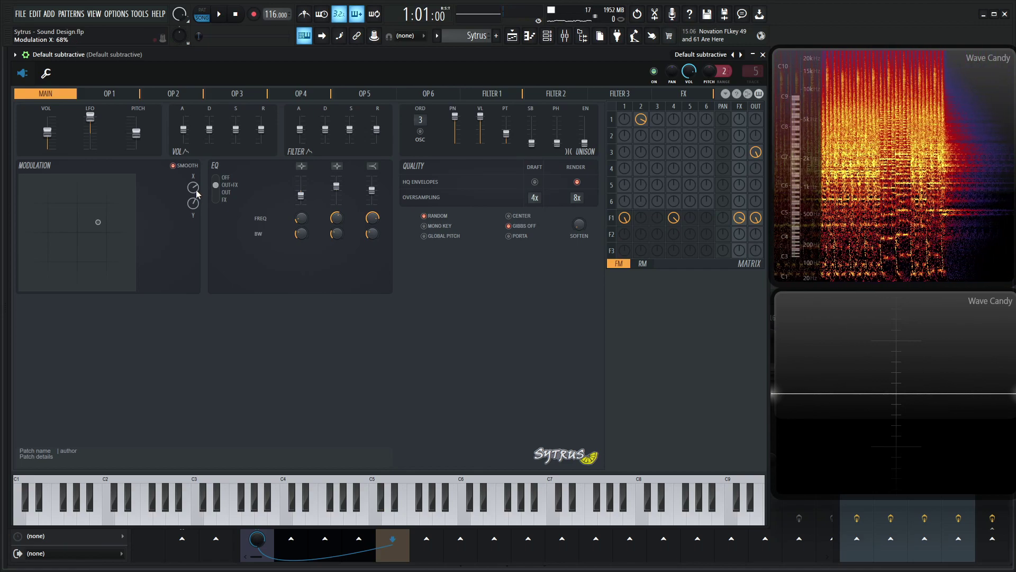
left_click_drag(194, 188, 193, 144)
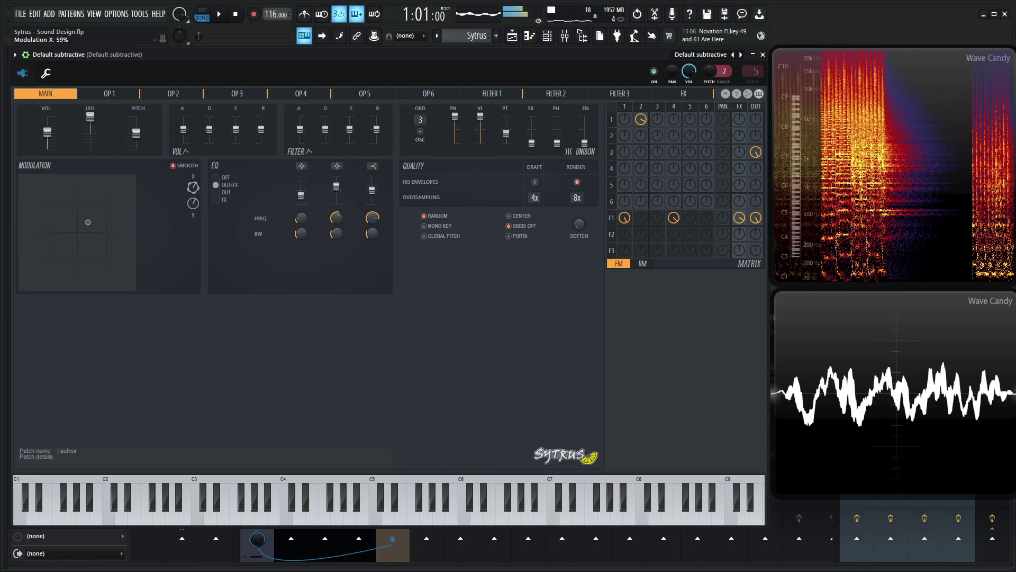
mouse_move(193, 188)
left_mouse_down()
mouse_move(194, 177)
mouse_move(193, 209)
mouse_move(196, 193)
left_mouse_up()
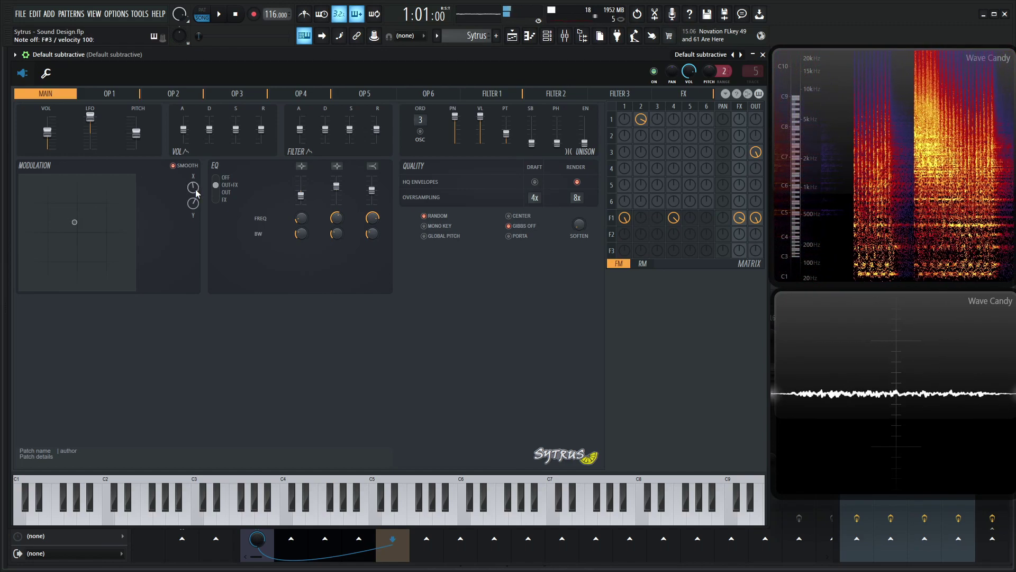